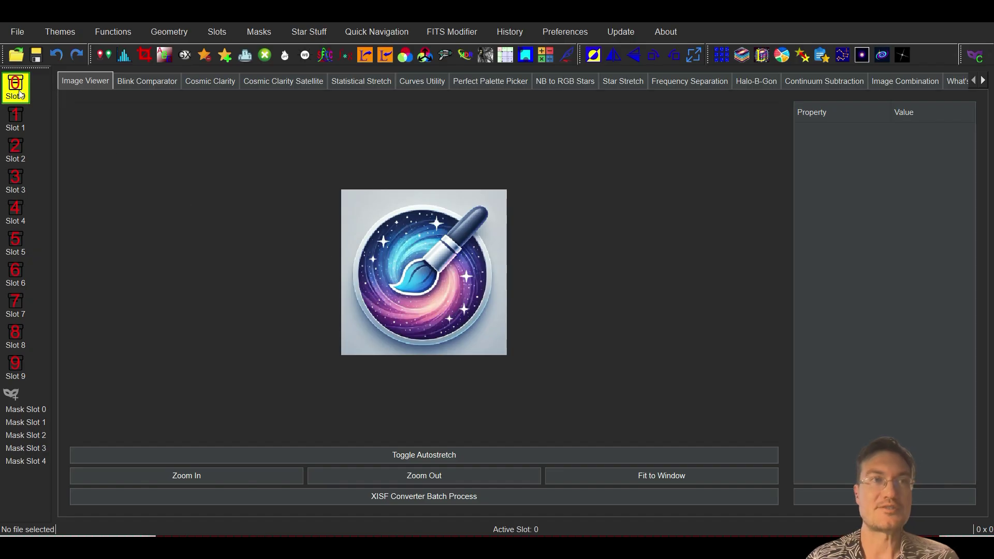
pyautogui.click(16, 55)
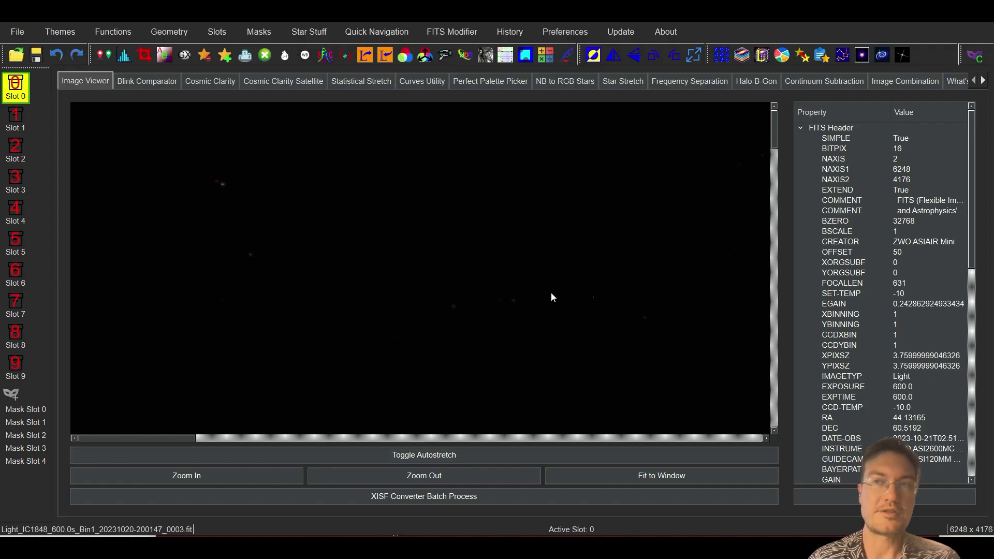
pyautogui.scroll(-10, 879, 246)
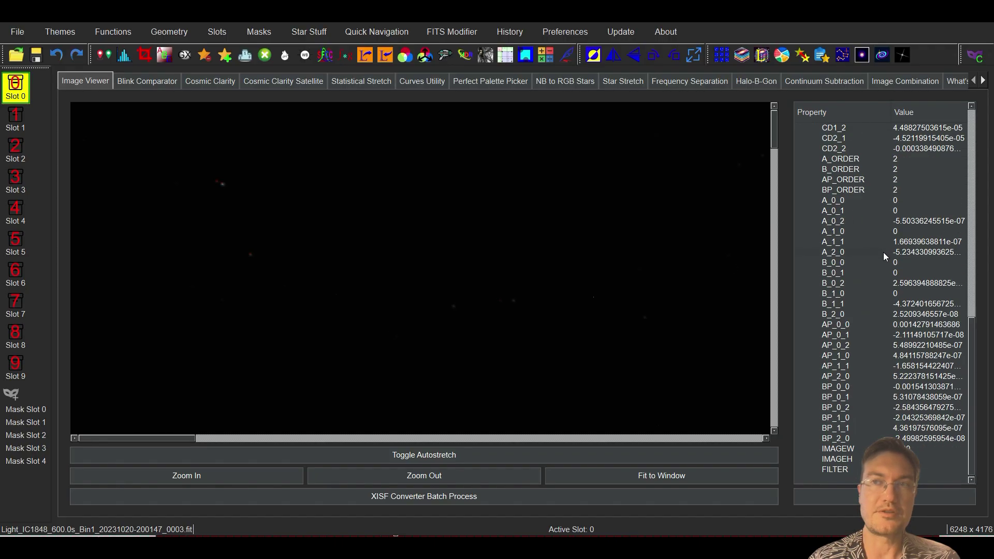
pyautogui.scroll(10, 883, 253)
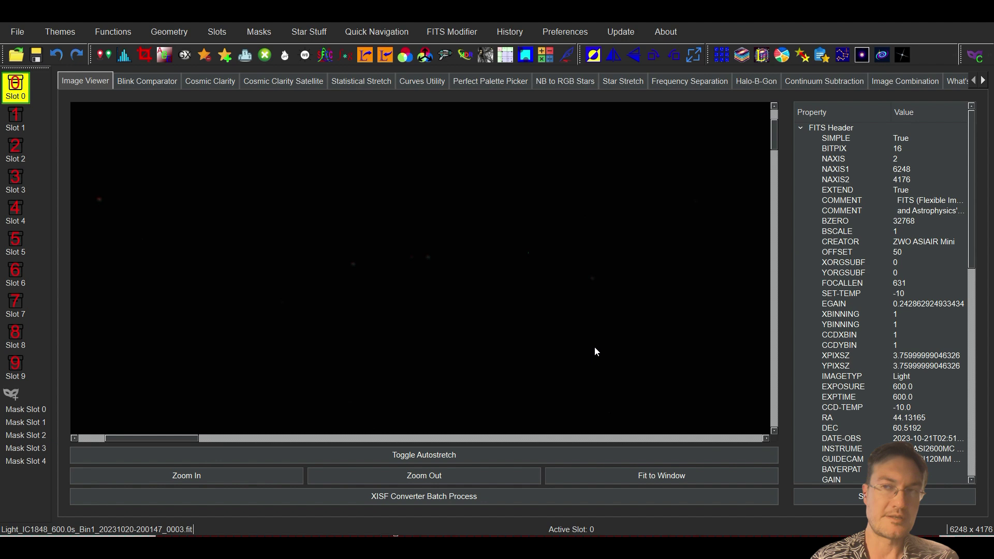
pyautogui.click(443, 32)
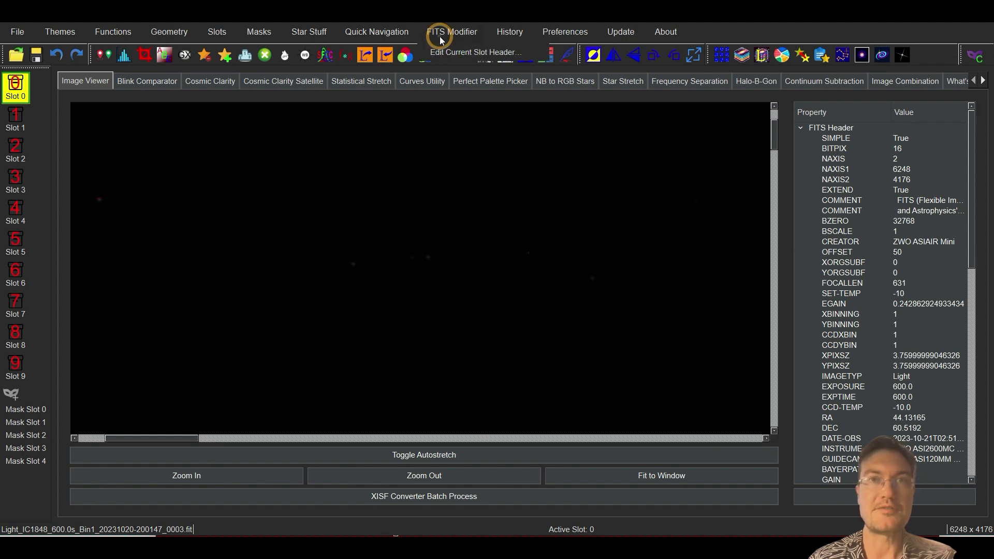
pyautogui.click(443, 53)
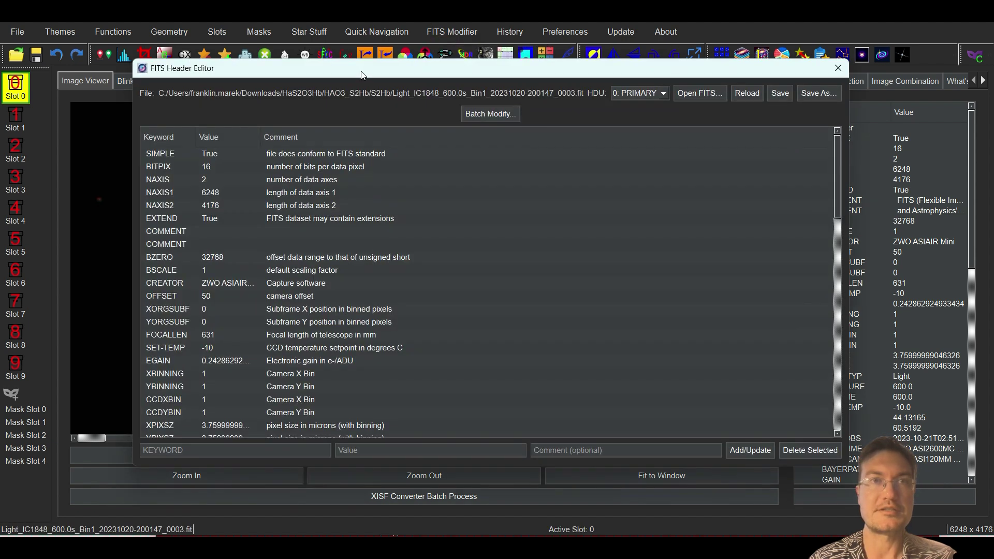
pyautogui.moveTo(364, 75); pyautogui.dragTo(333, 81)
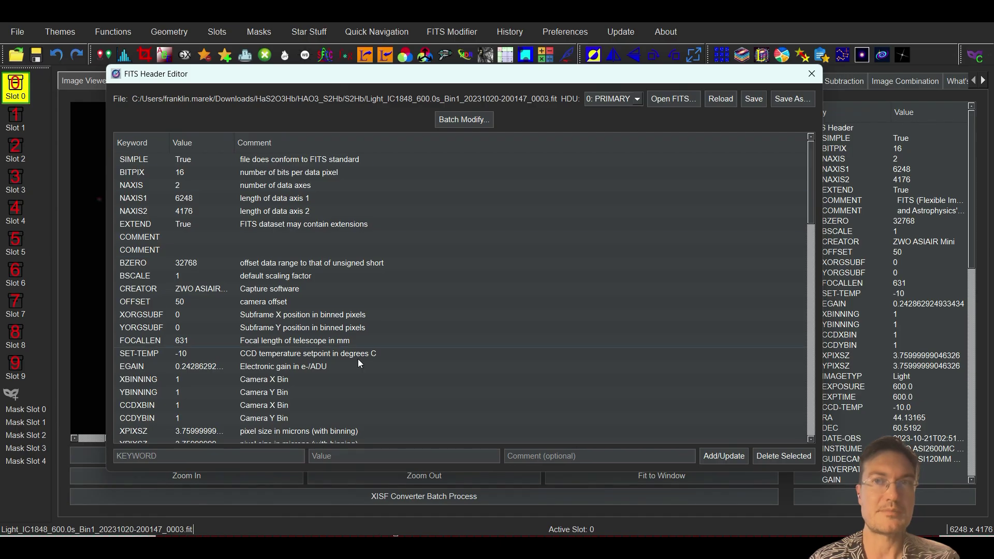
pyautogui.click(616, 98)
pyautogui.click(293, 224)
pyautogui.click(287, 185)
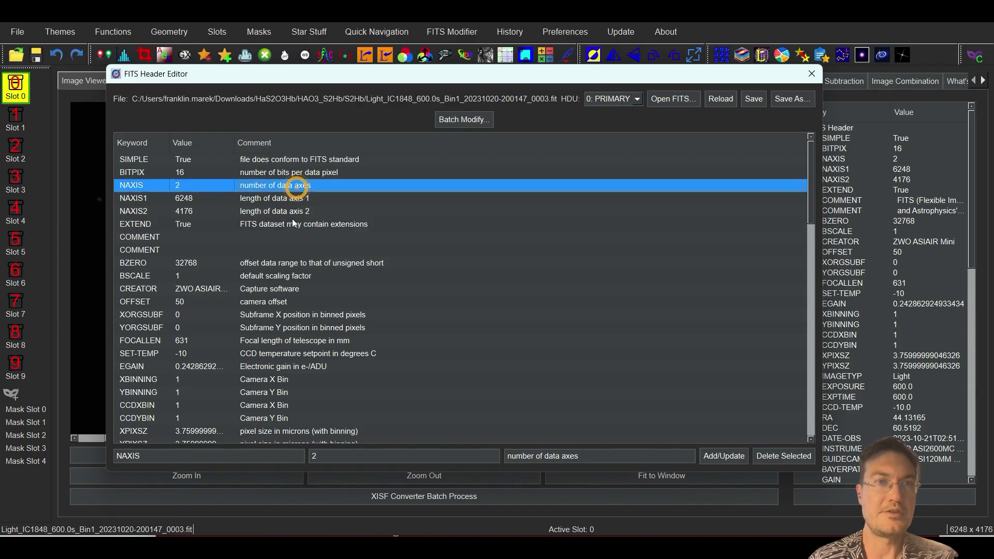
pyautogui.click(272, 288)
pyautogui.click(267, 353)
pyautogui.click(262, 405)
pyautogui.click(253, 314)
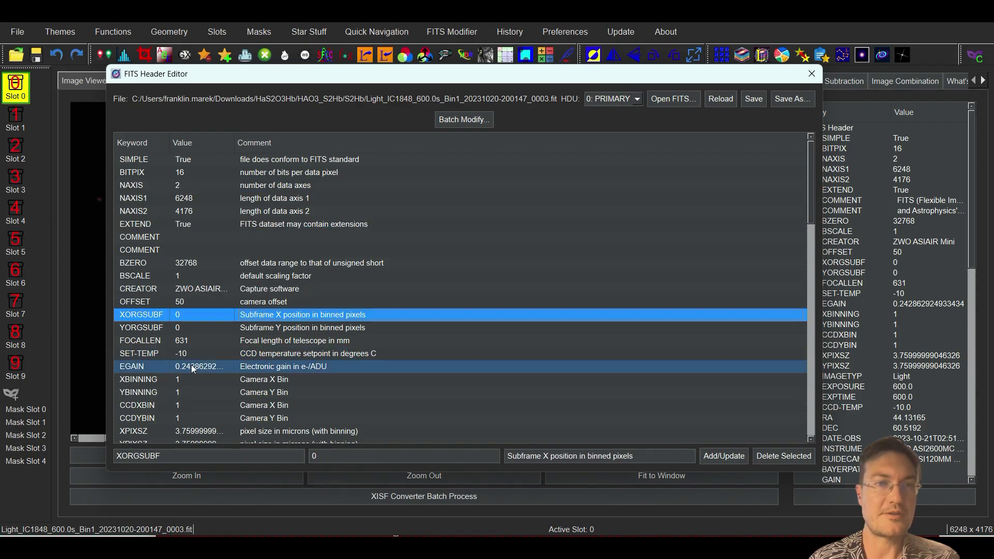
pyautogui.doubleClick(195, 340)
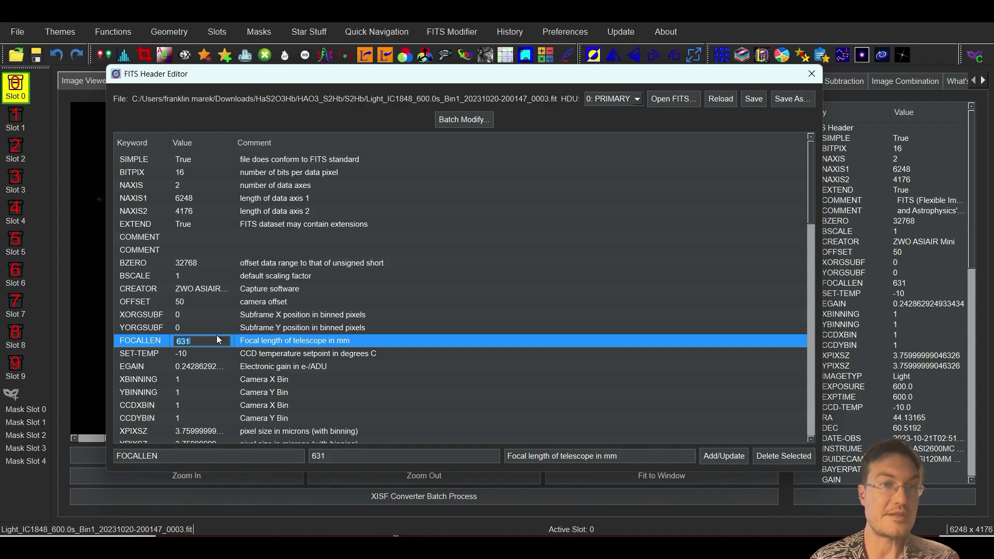
pyautogui.click(291, 304)
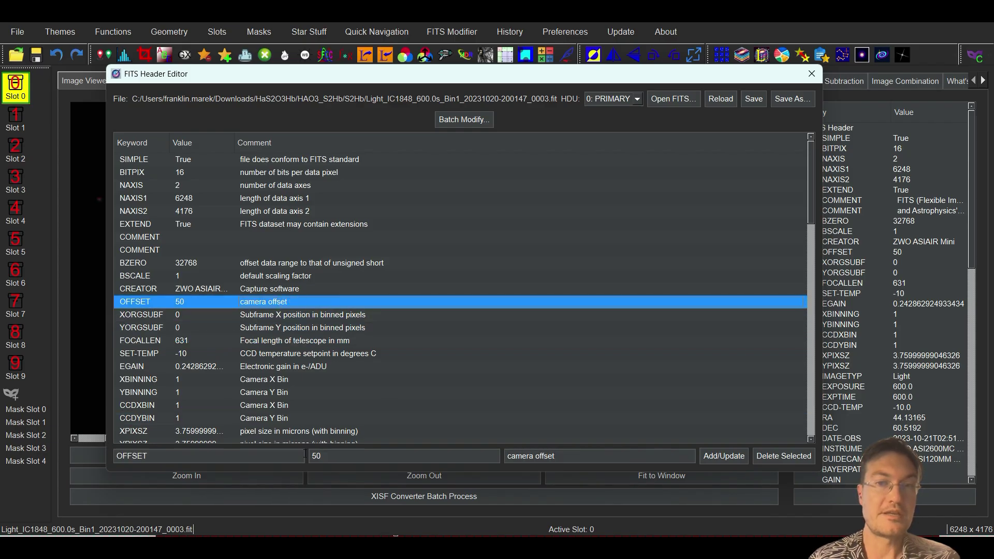
pyautogui.scroll(-20, 412, 370)
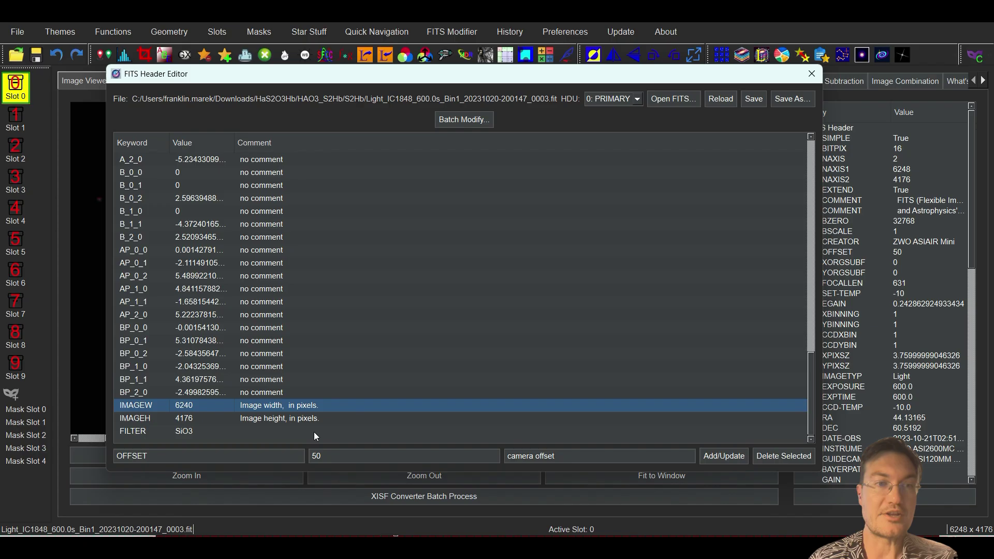
pyautogui.click(260, 438)
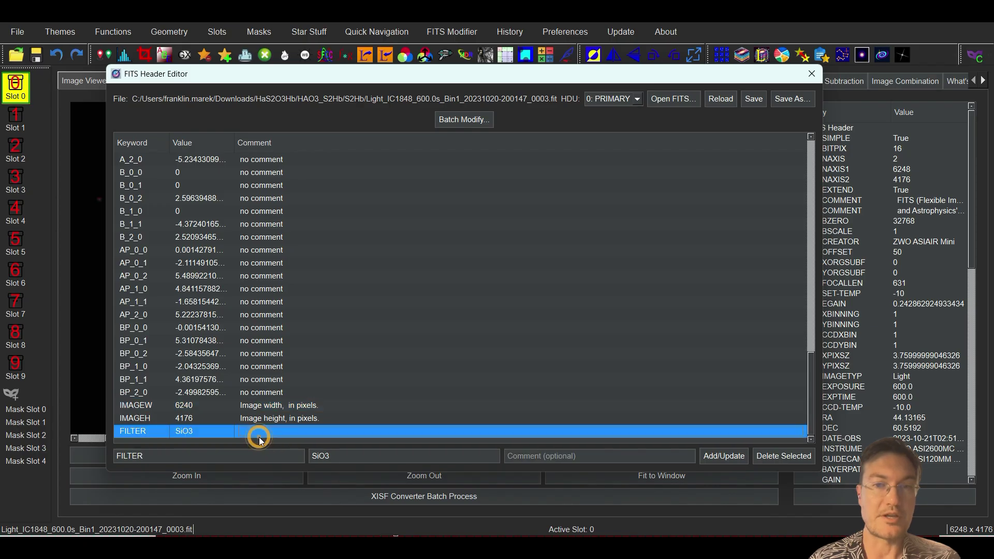
pyautogui.doubleClick(185, 457)
pyautogui.click(337, 455)
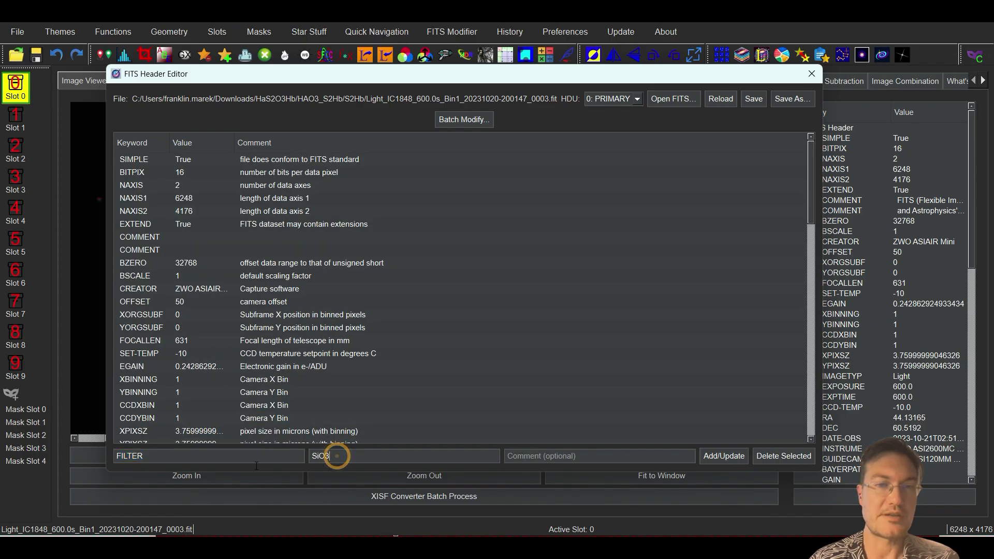
pyautogui.click(716, 456)
pyautogui.scroll(-20, 433, 322)
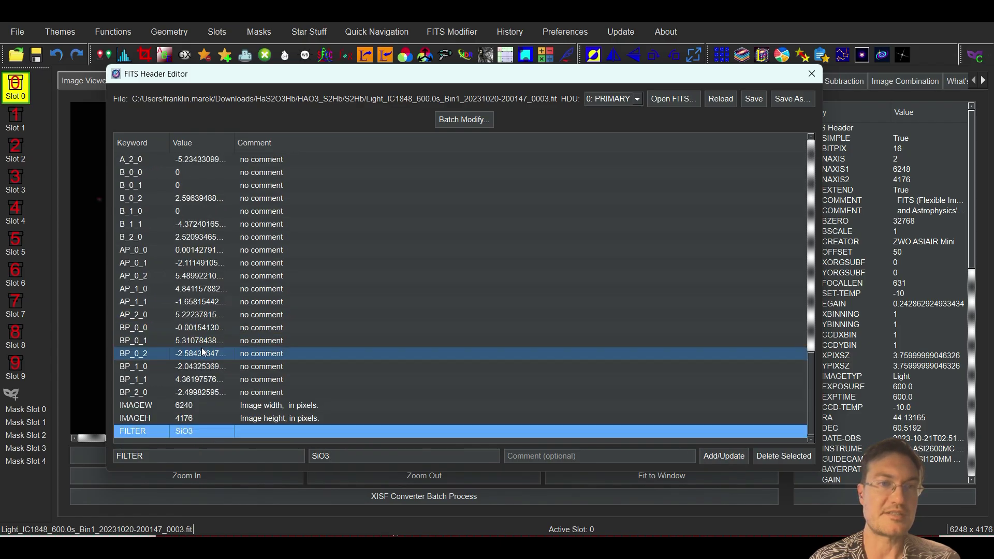
pyautogui.scroll(20, 356, 378)
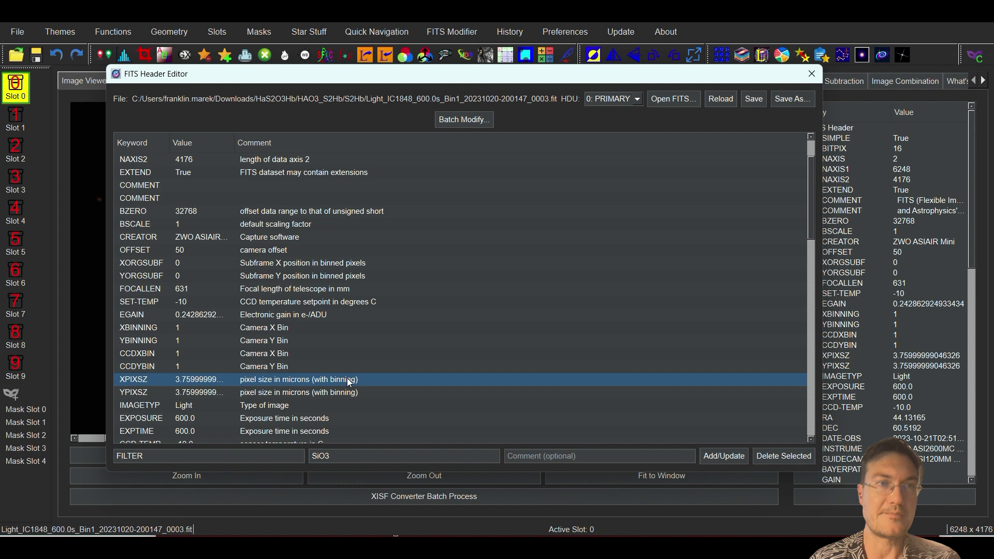
pyautogui.click(452, 314)
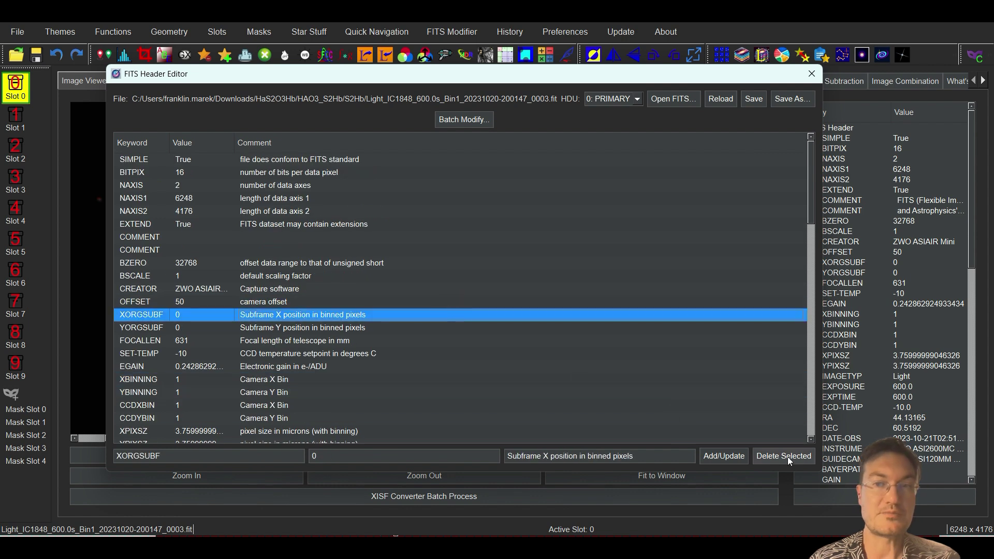
# Change GAIN from 100 to 121, save the header to the file and reload it
pyautogui.scroll(-7, 311, 289)
pyautogui.click(197, 328)
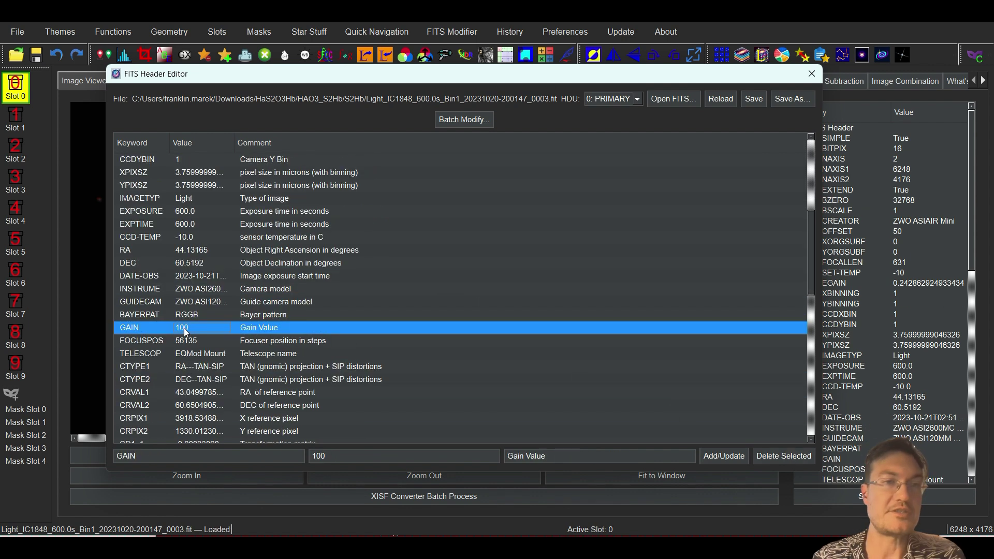
pyautogui.doubleClick(197, 328)
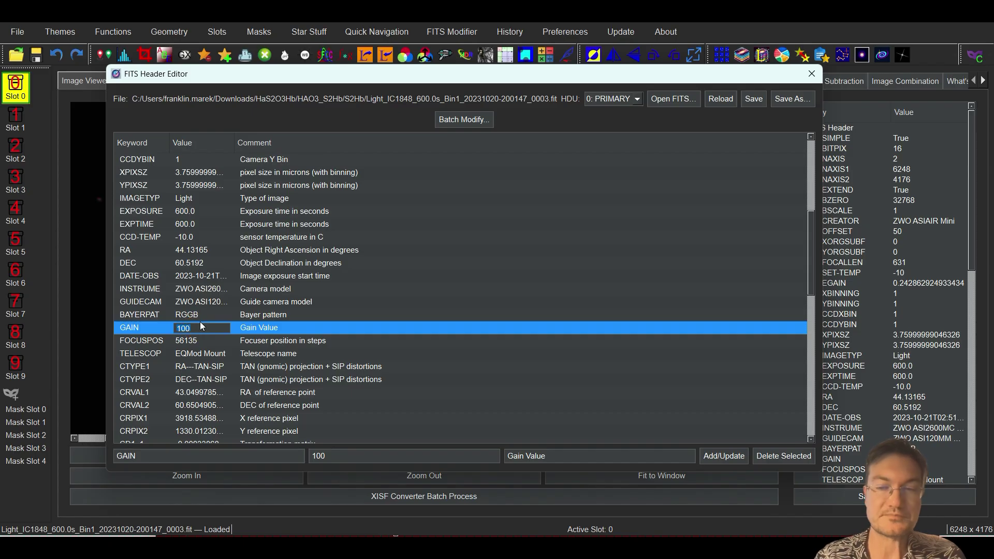
pyautogui.write('121')
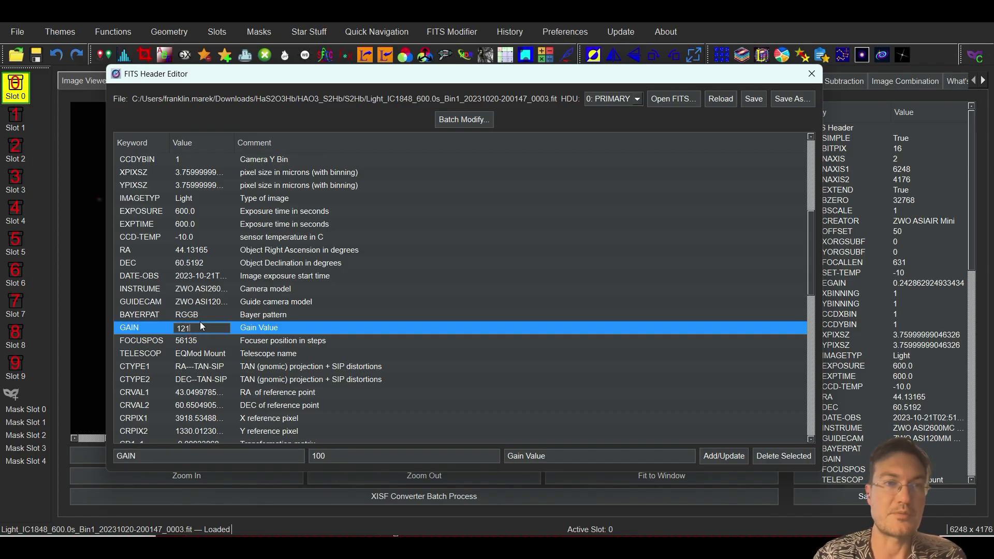
pyautogui.press('Return')
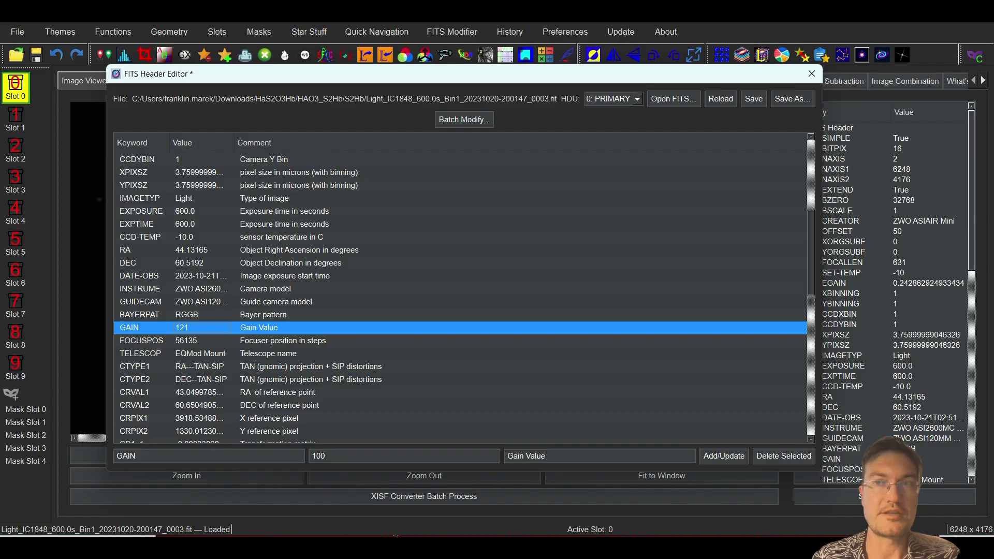
pyautogui.click(754, 99)
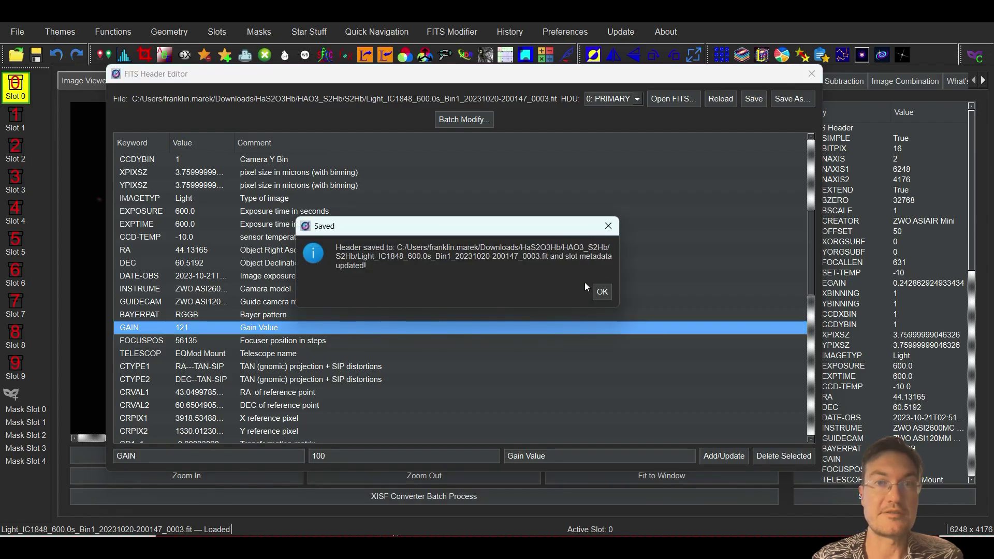
pyautogui.click(601, 292)
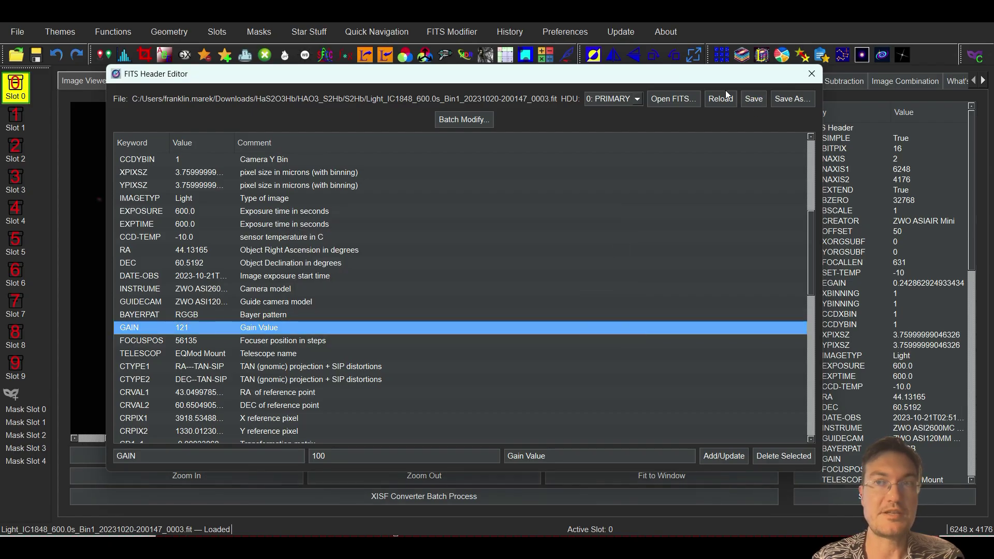
pyautogui.click(719, 98)
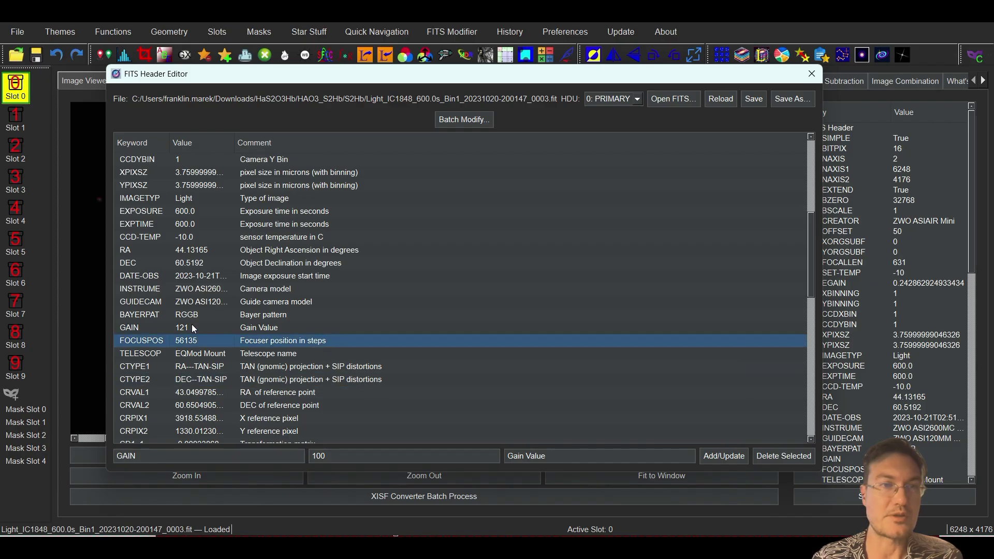
# Set GAIN back to 100, save the header again and reload it
pyautogui.doubleClick(178, 331)
pyautogui.write('100')
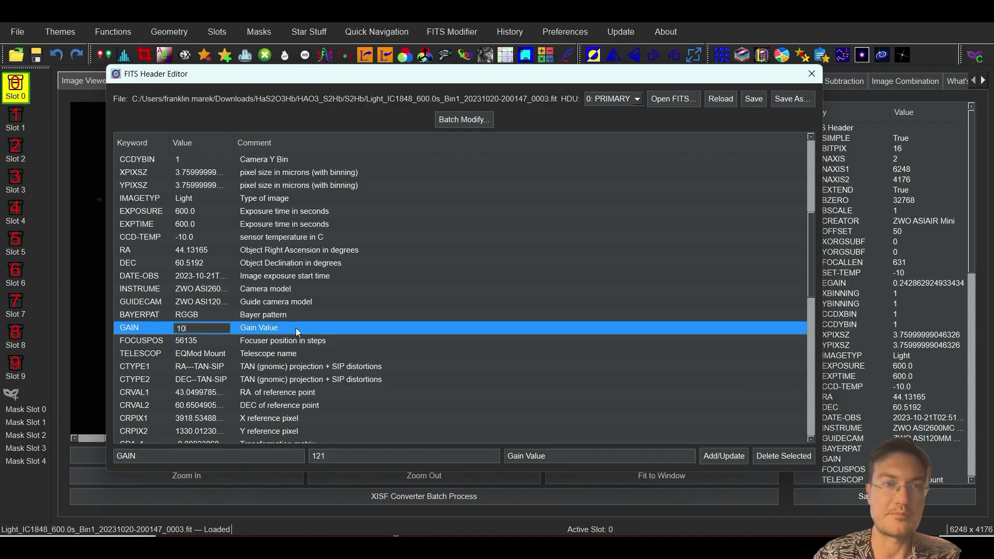
pyautogui.press('Return')
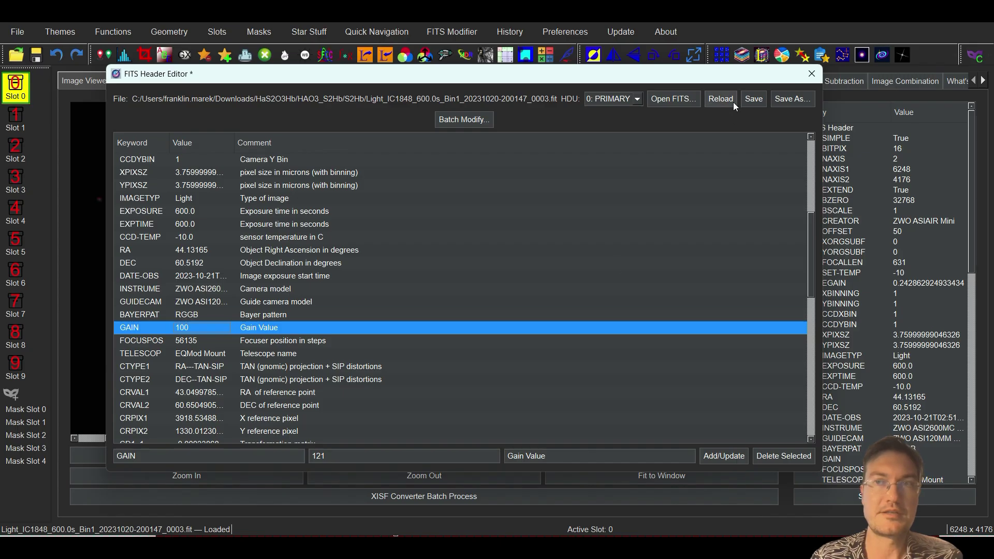
pyautogui.click(754, 99)
pyautogui.click(599, 290)
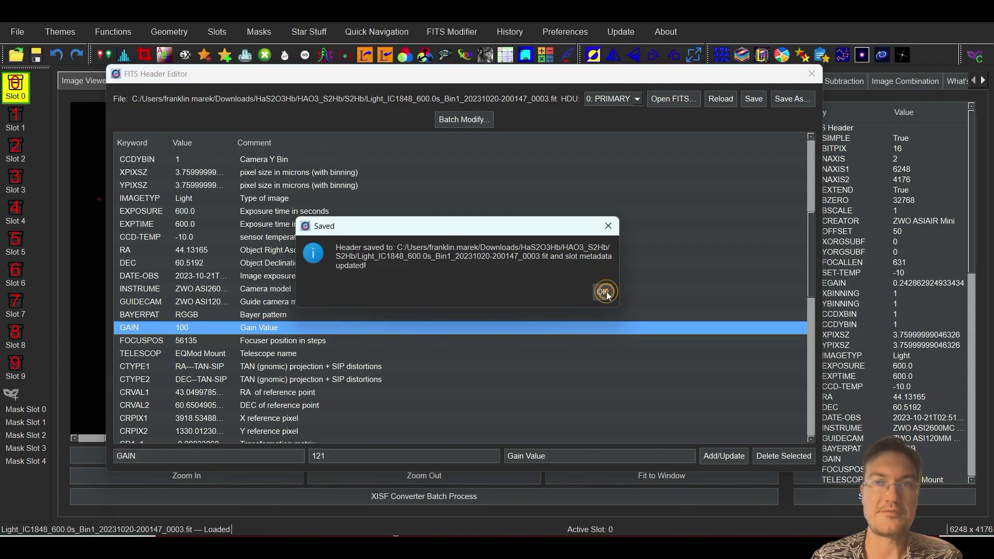
pyautogui.click(717, 104)
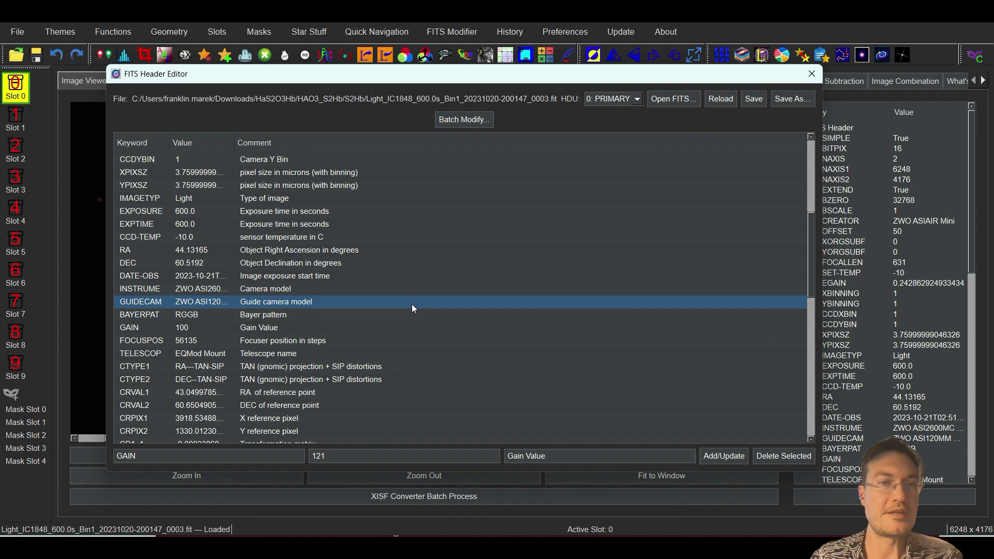
# Select the BAYERPAT row (RGGB, Bayer pattern) and start a Batch Modify prefilled with it
pyautogui.scroll(-2, 429, 319)
pyautogui.scroll(8, 430, 319)
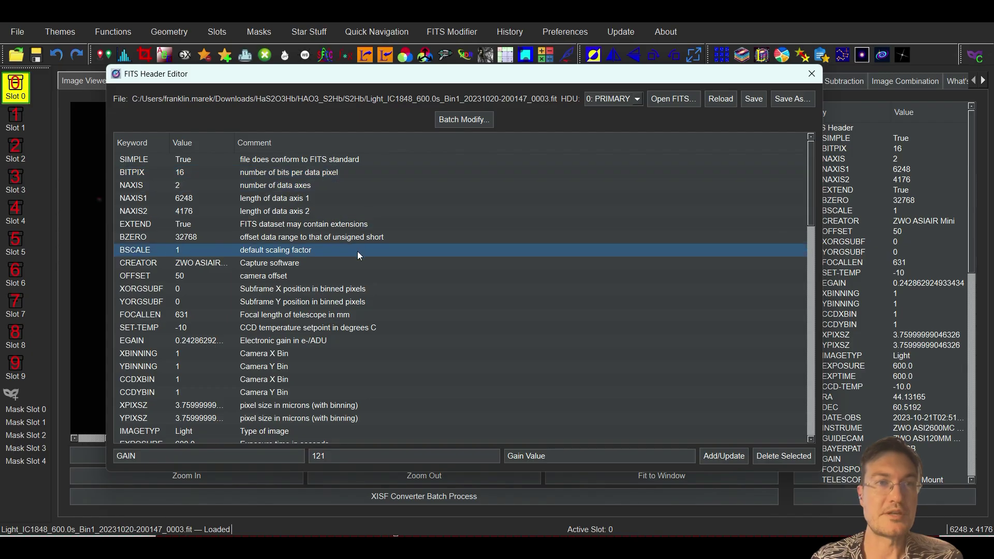
pyautogui.scroll(-6, 352, 253)
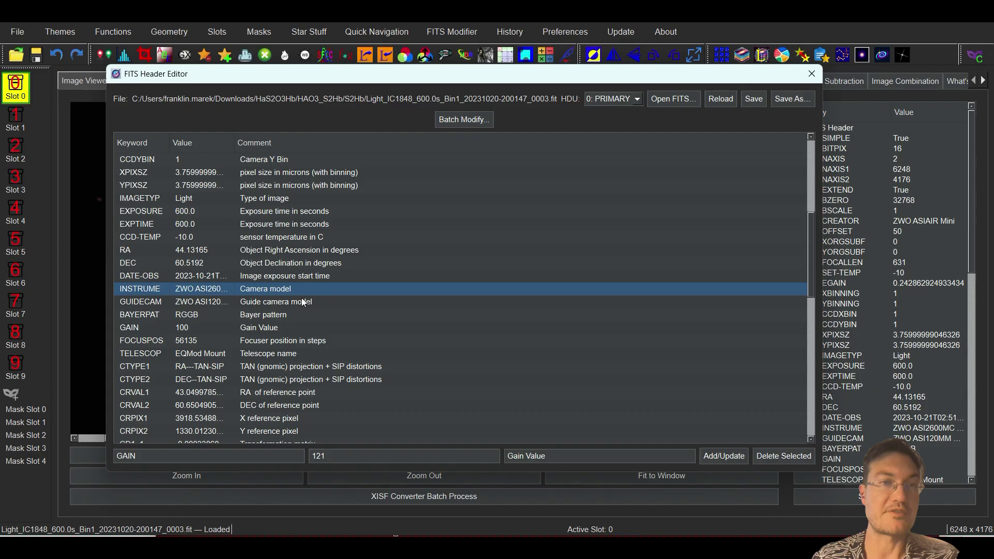
pyautogui.click(205, 313)
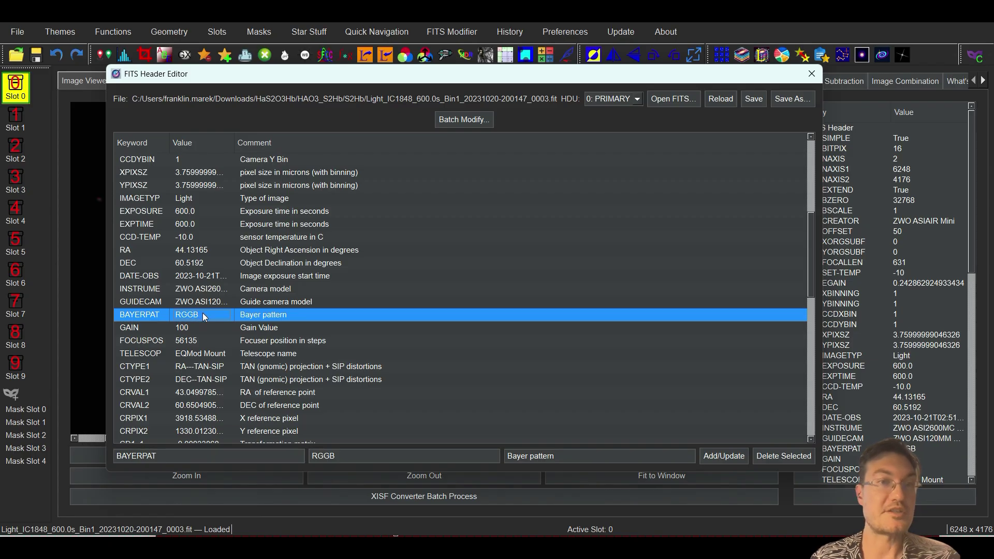
pyautogui.click(479, 124)
# Choose all ten Light_IC1848 files in HaS2O3Hb > HAO3_S2Hb > S2Hb as batch targets
pyautogui.moveTo(410, 201); pyautogui.dragTo(482, 182)
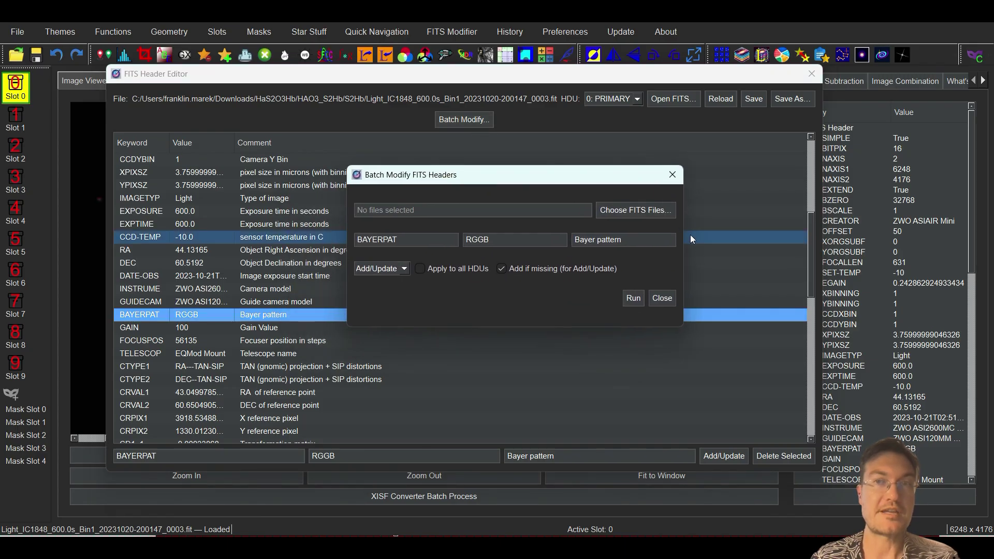
pyautogui.click(650, 217)
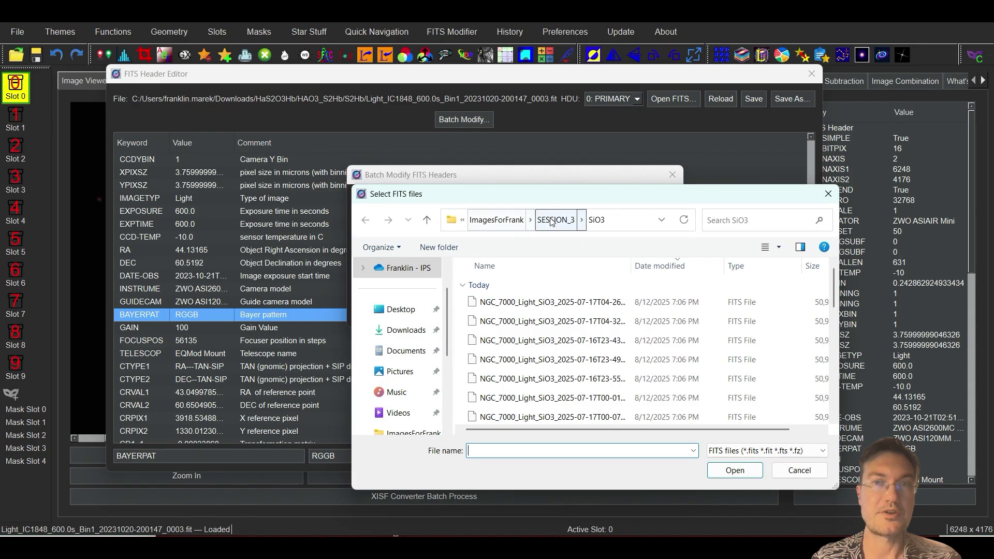
pyautogui.click(494, 220)
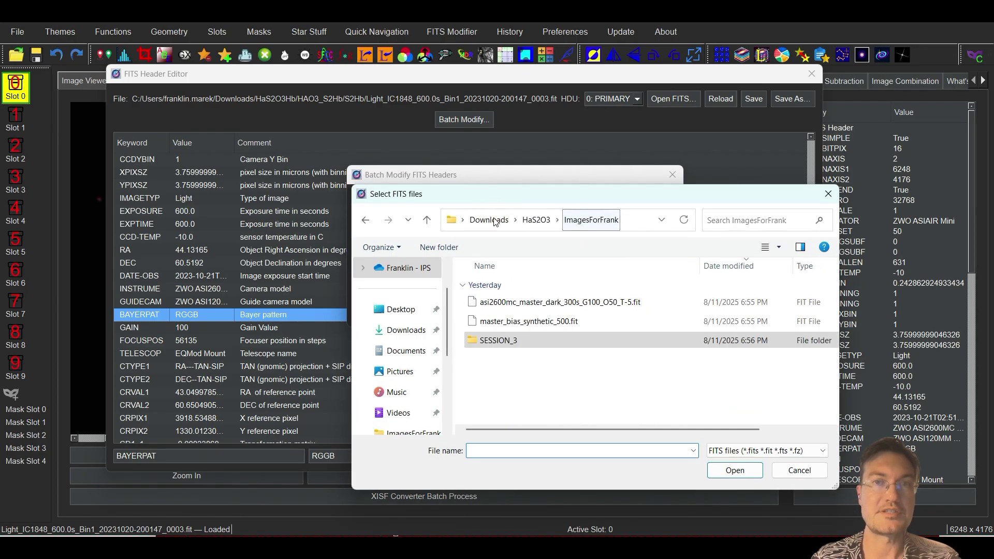
pyautogui.click(519, 322)
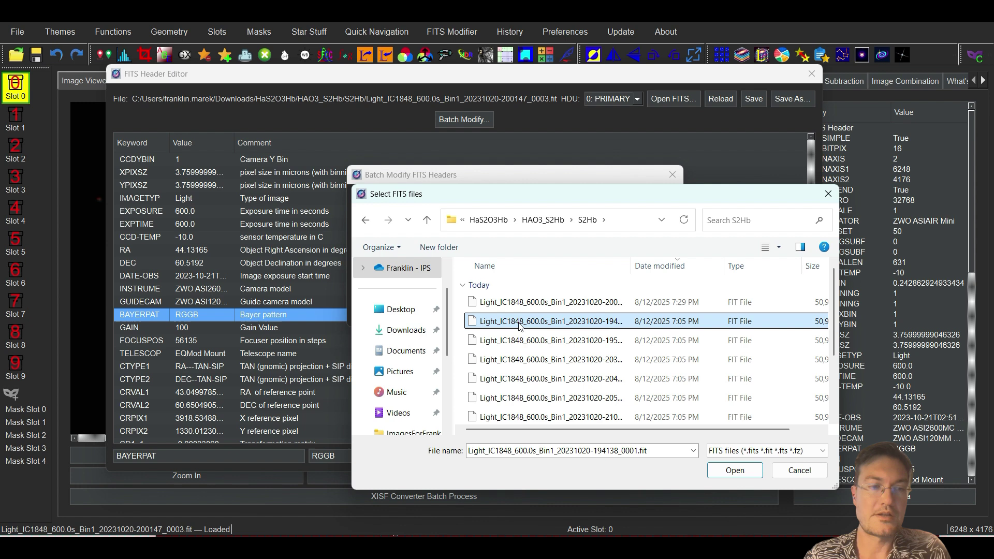
pyautogui.hotkey('ctrl', 'a')
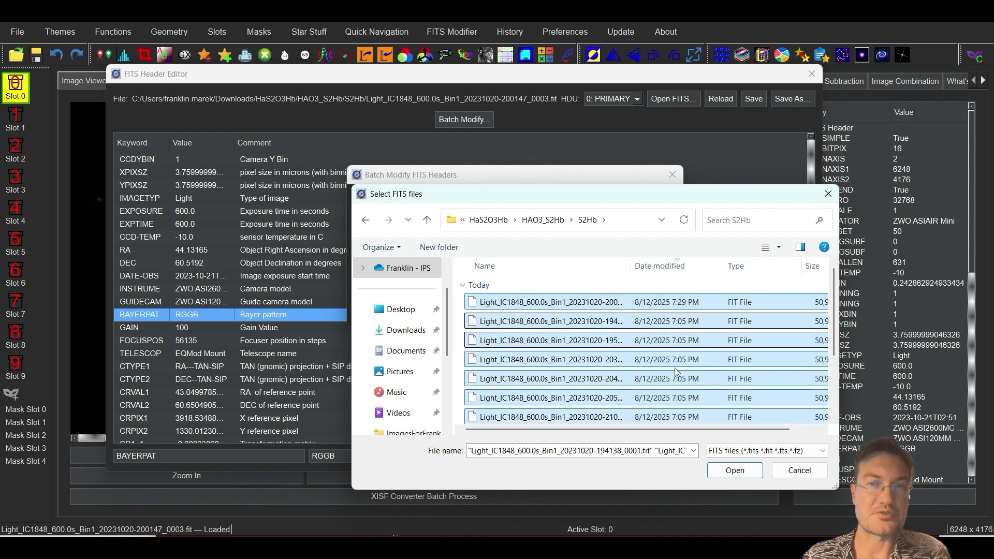
pyautogui.click(734, 470)
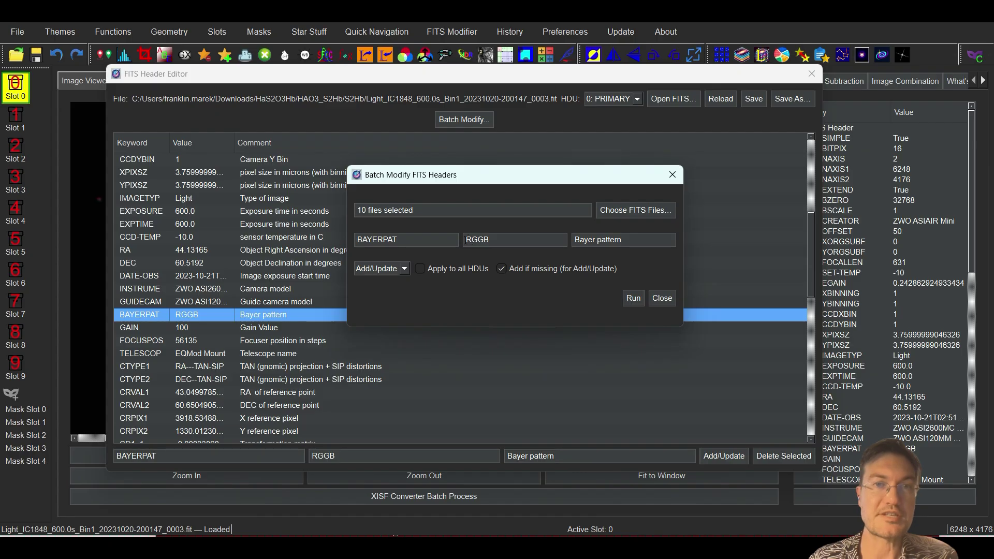
# Change the batch BAYERPAT value from RGGB to GRBG and run it on all ten files
pyautogui.doubleClick(510, 243)
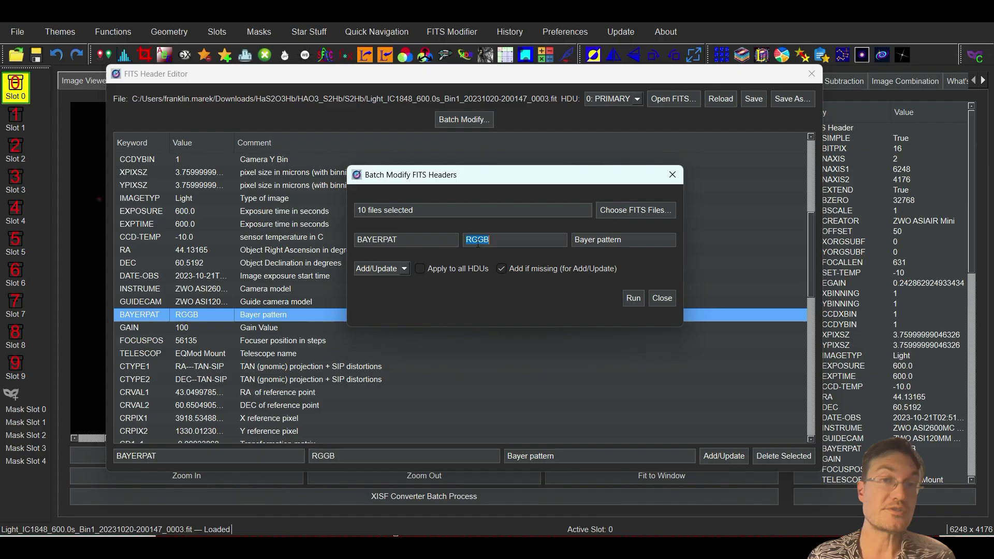
pyautogui.doubleClick(423, 244)
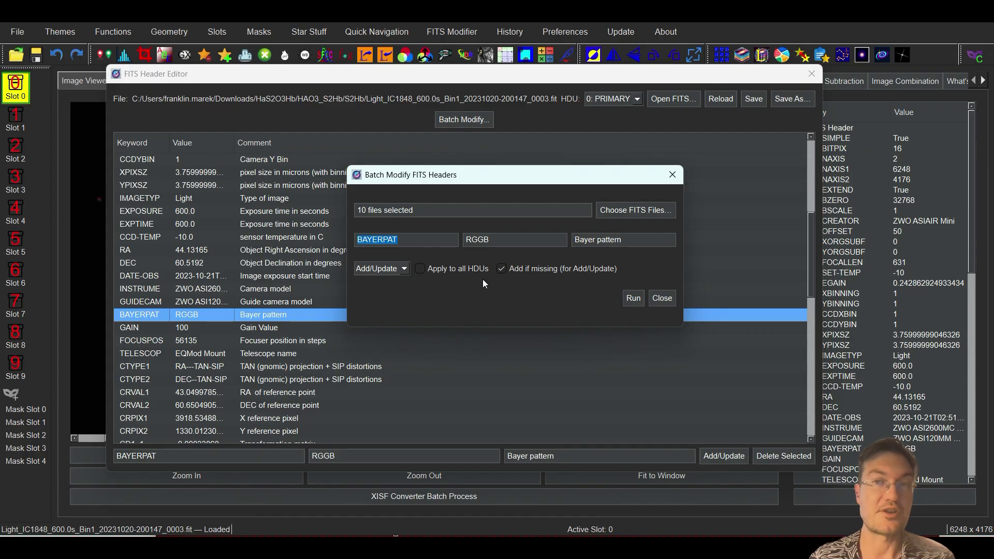
pyautogui.click(502, 243)
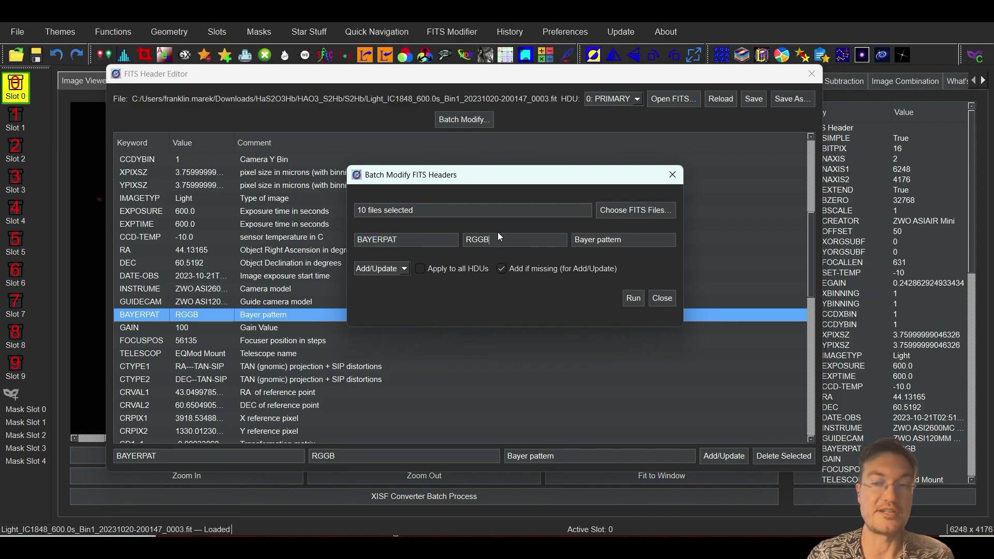
pyautogui.press('BackSpace')
pyautogui.press('BackSpace')
pyautogui.press('BackSpace')
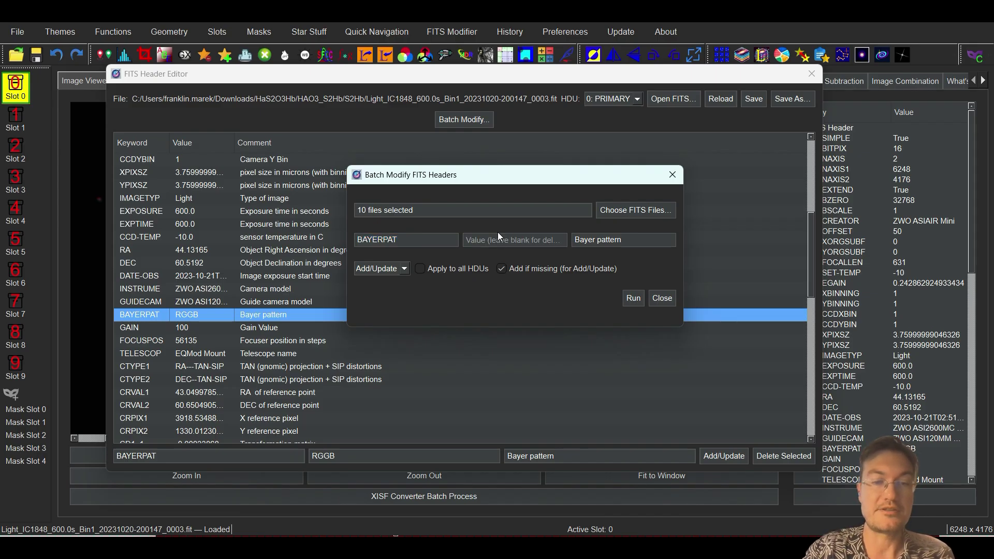
pyautogui.write('GRBG')
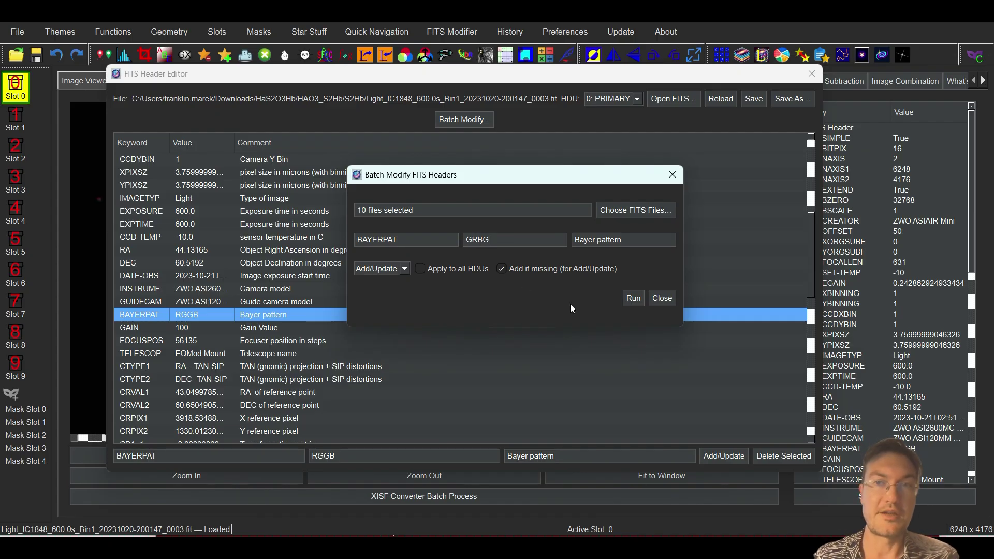
pyautogui.click(633, 298)
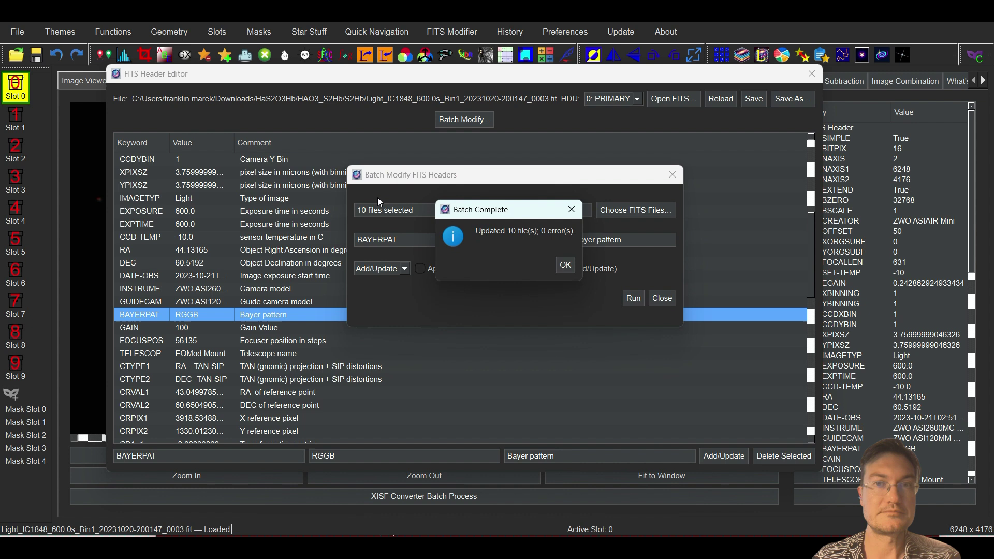
# Close the batch dialog and reload the header to confirm BAYERPAT now reads GRBG
pyautogui.click(566, 266)
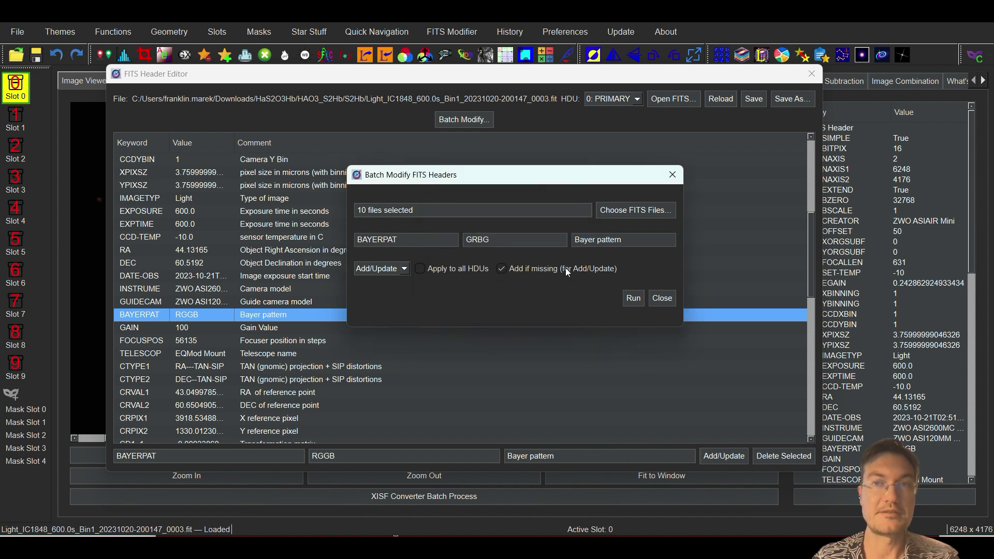
pyautogui.click(661, 298)
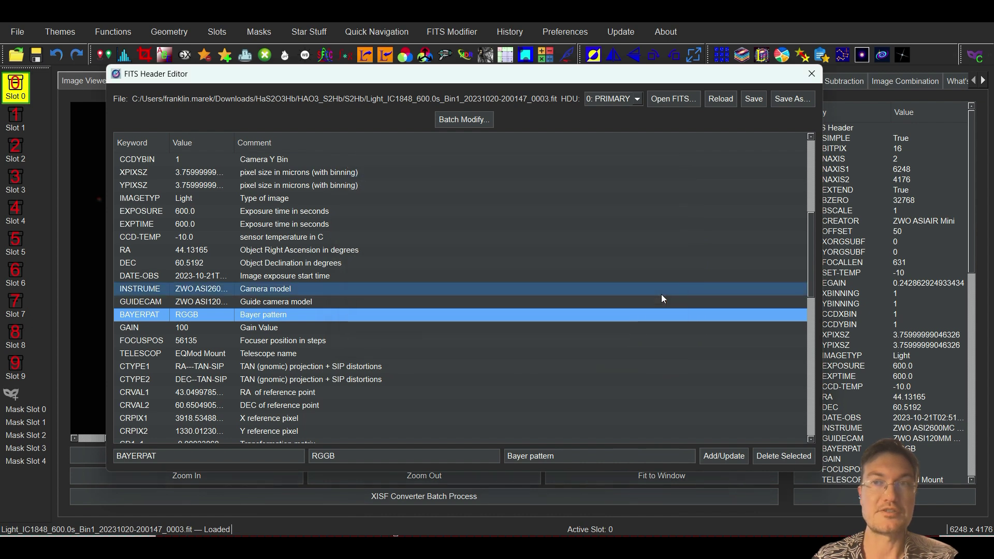
pyautogui.click(719, 102)
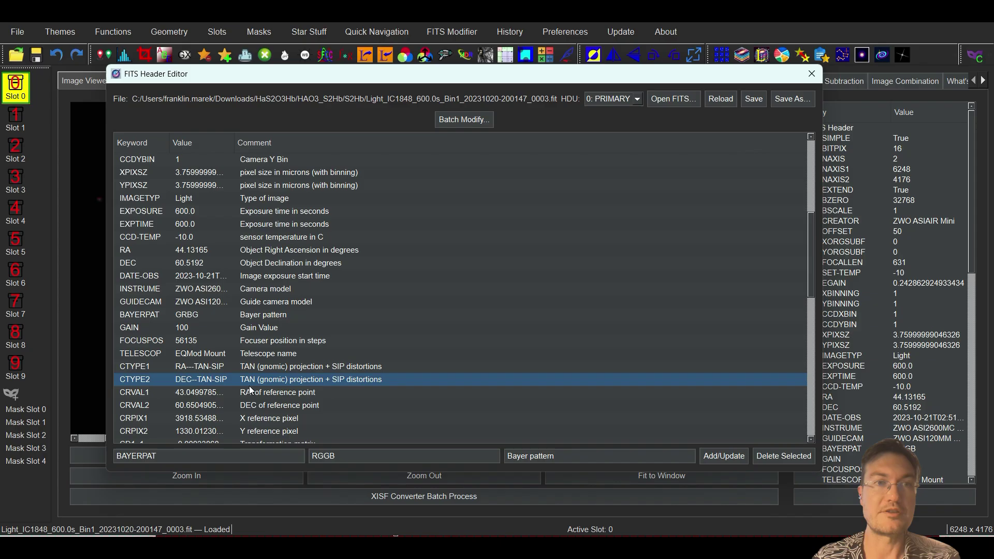
pyautogui.click(190, 317)
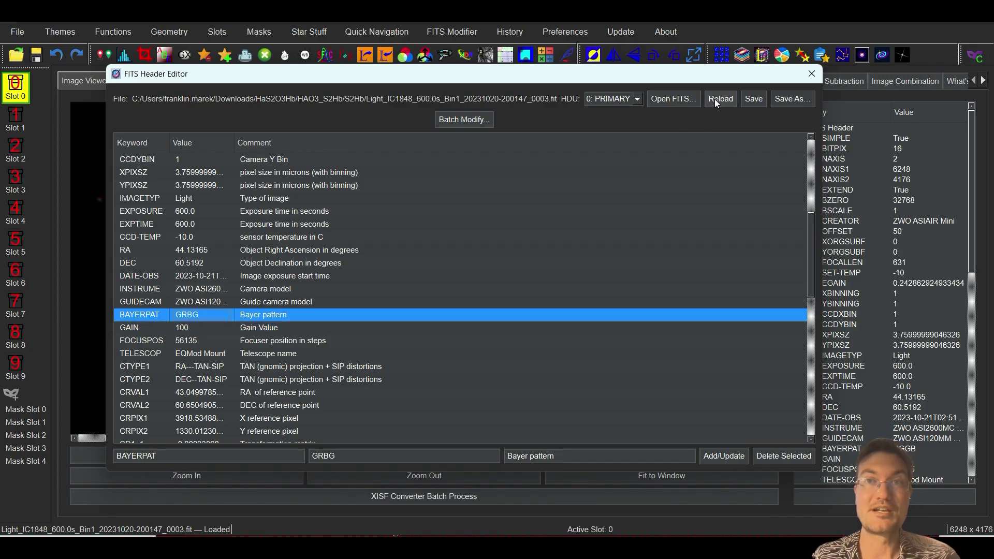
# Batch-set BAYERPAT back to RGGB across the ten files and reload the header to confirm
pyautogui.click(465, 119)
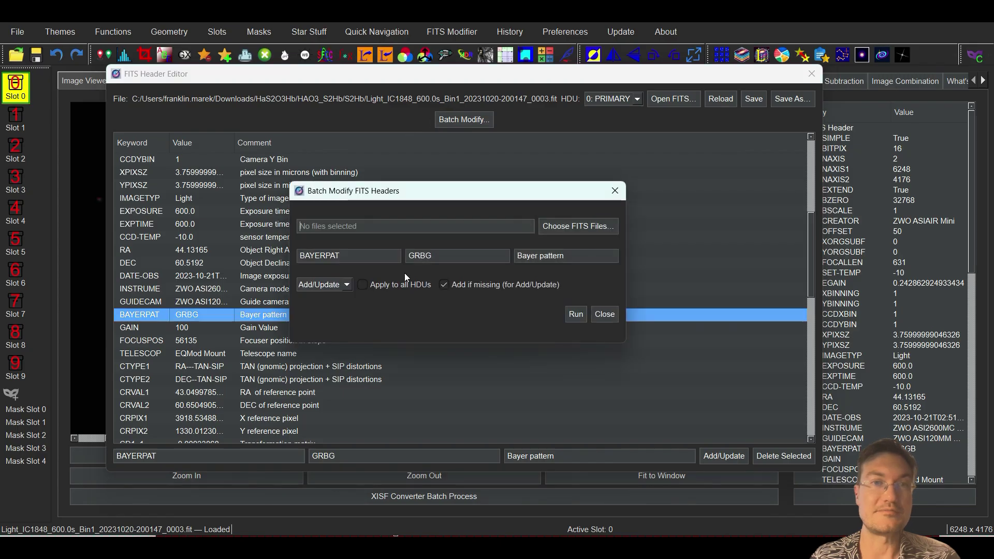
pyautogui.doubleClick(444, 254)
pyautogui.write('RGGB')
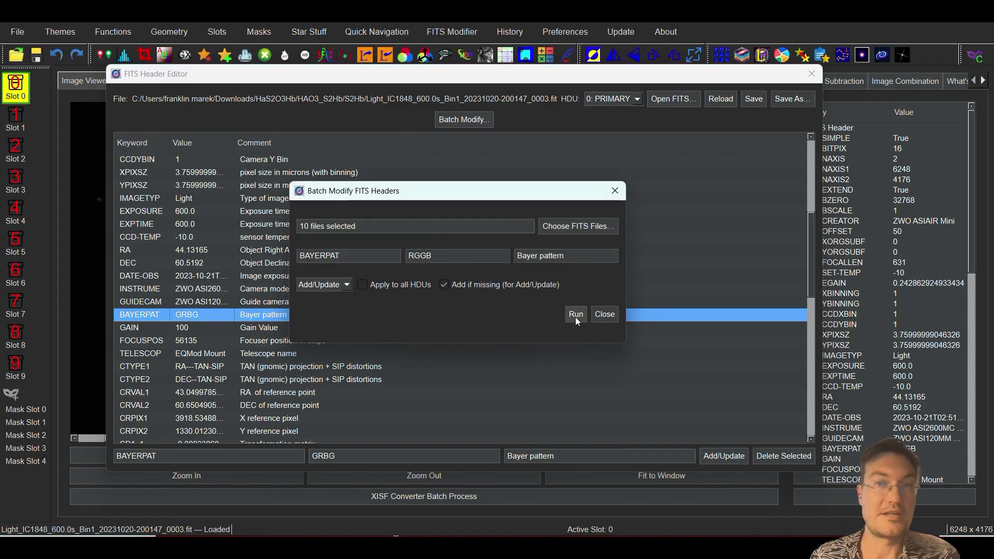
pyautogui.click(575, 316)
pyautogui.click(512, 287)
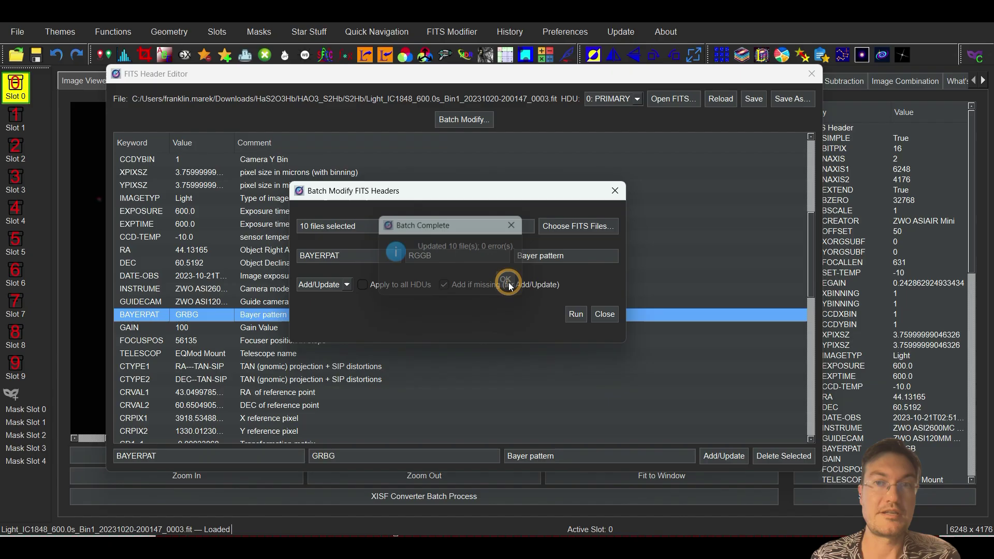
pyautogui.click(599, 318)
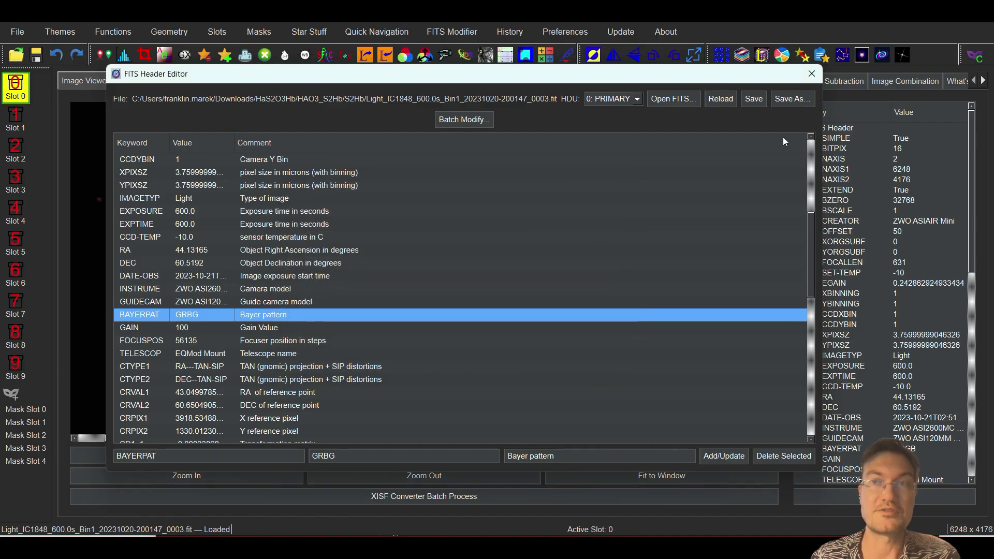
pyautogui.click(713, 100)
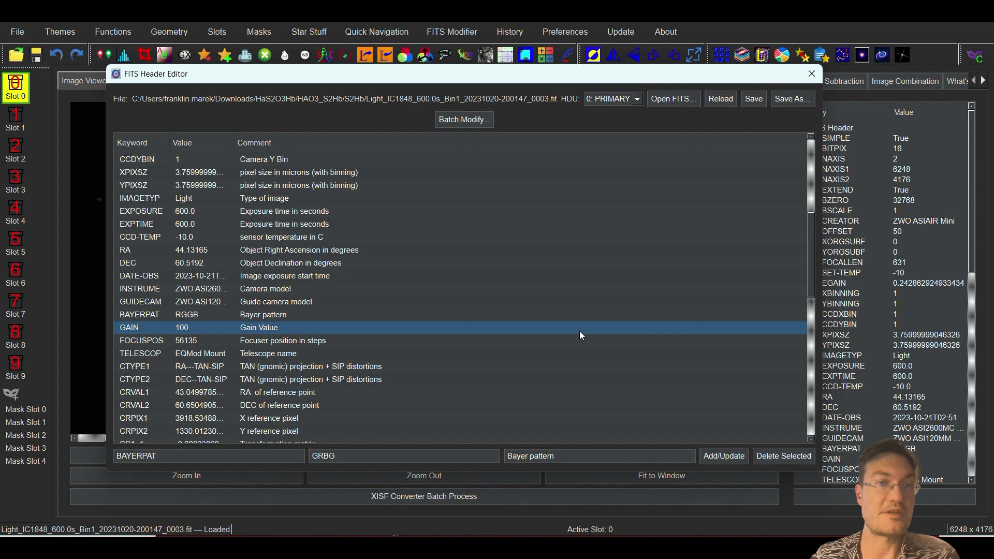
pyautogui.scroll(6, 580, 321)
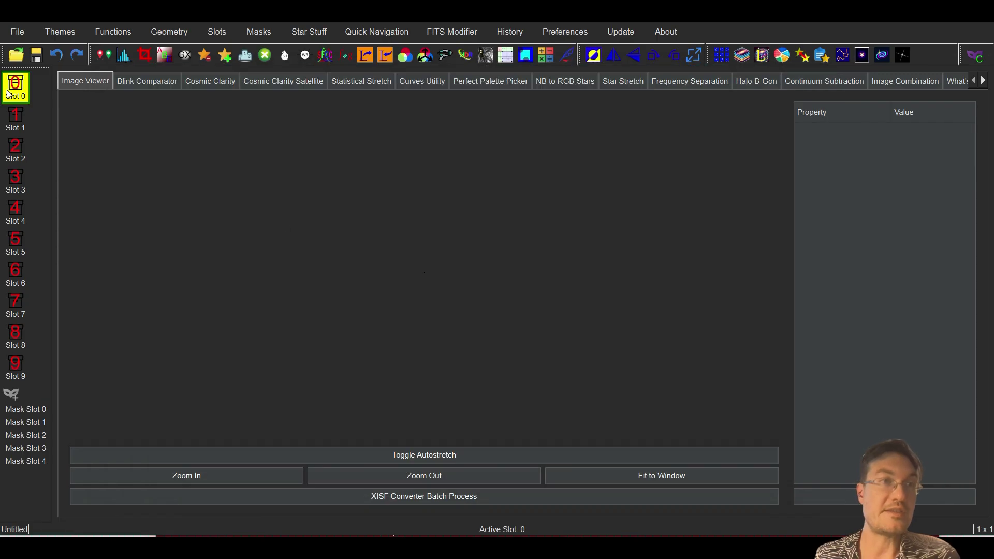
# Reopen the header editor and browse into the HaS2O3 folder toward the SESSION_3 SiO3 frames
pyautogui.click(459, 30)
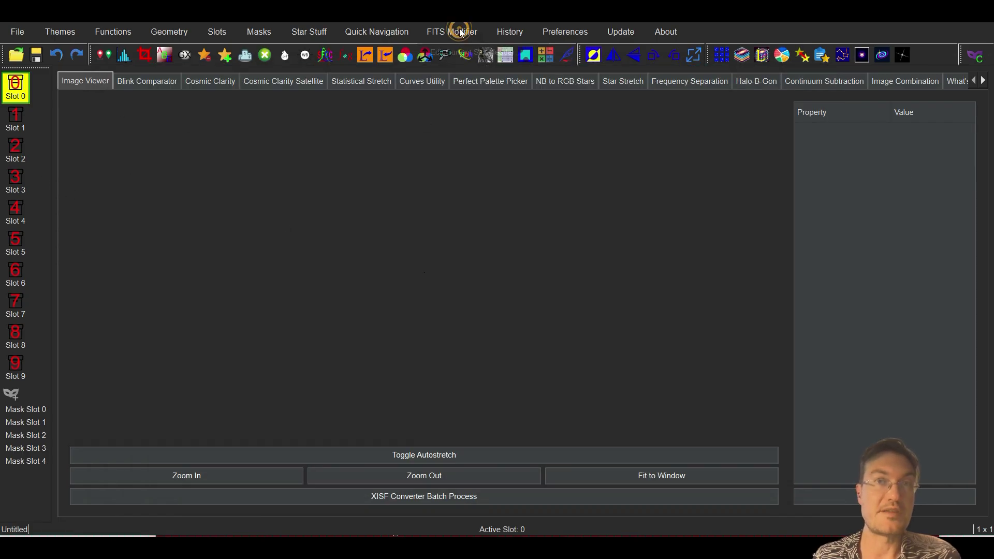
pyautogui.click(448, 54)
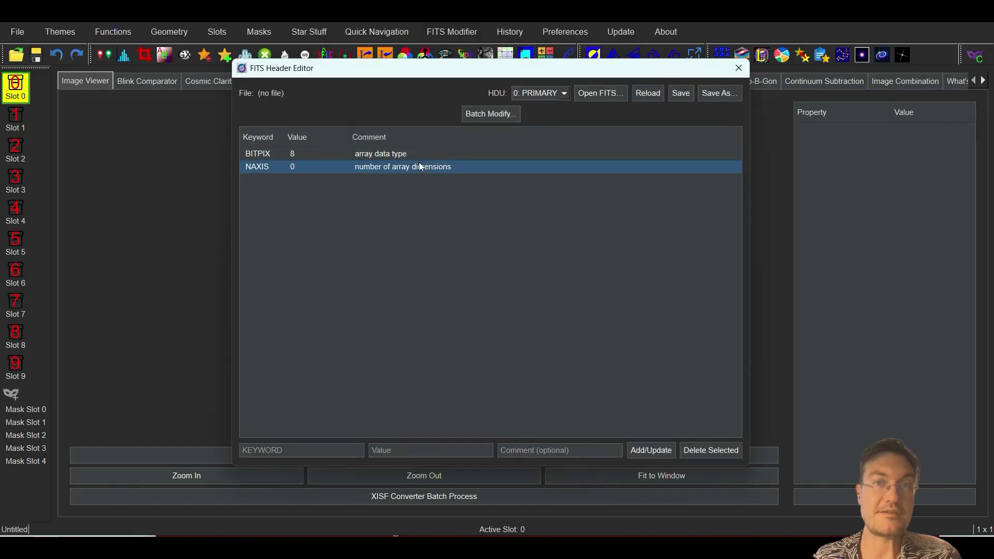
pyautogui.click(598, 93)
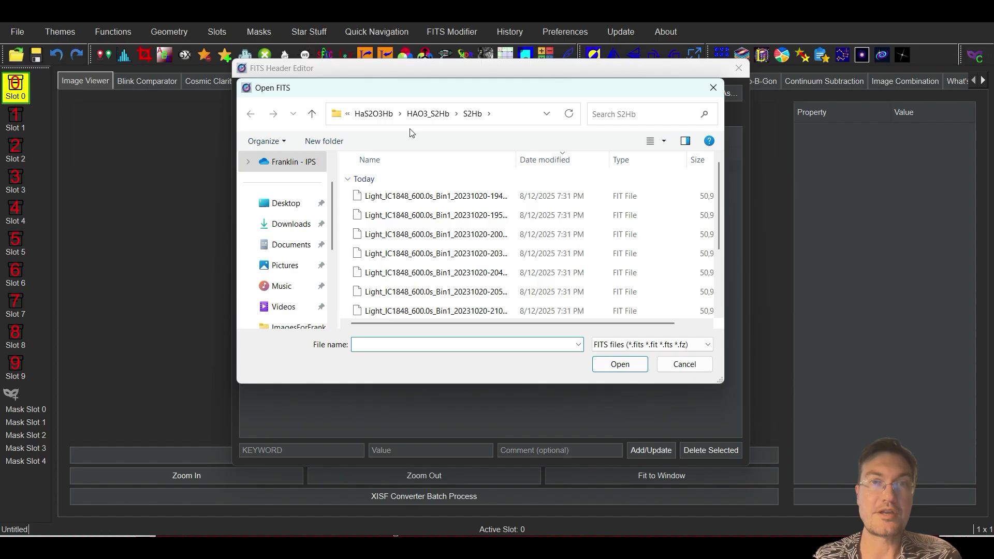
pyautogui.click(373, 114)
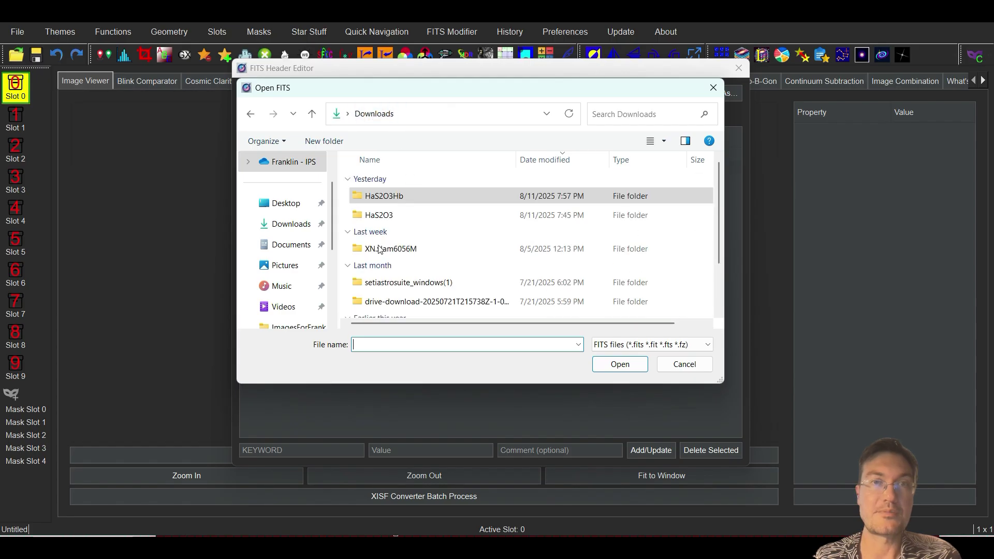
pyautogui.doubleClick(377, 215)
pyautogui.scroll(-1, 387, 271)
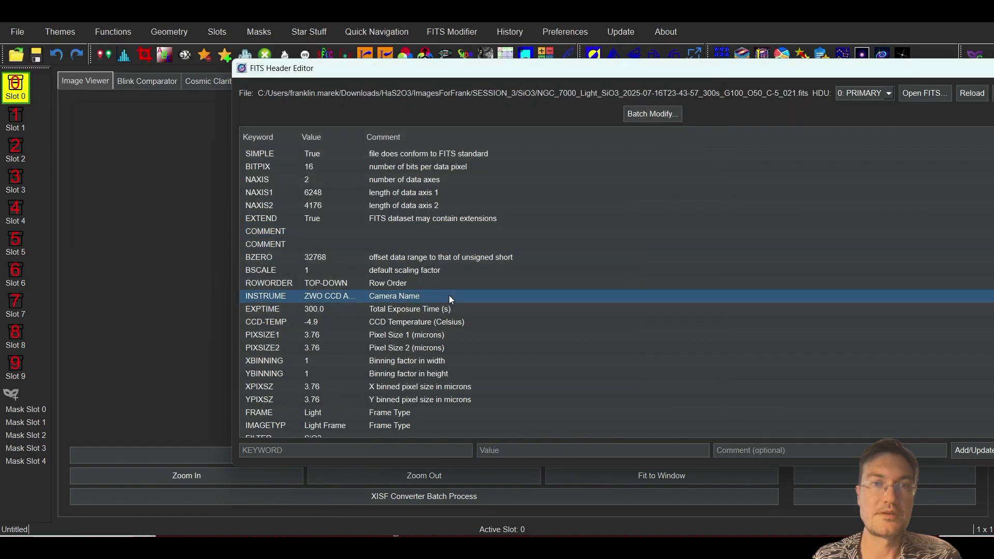
pyautogui.scroll(-1, 449, 295)
pyautogui.scroll(-2, 448, 295)
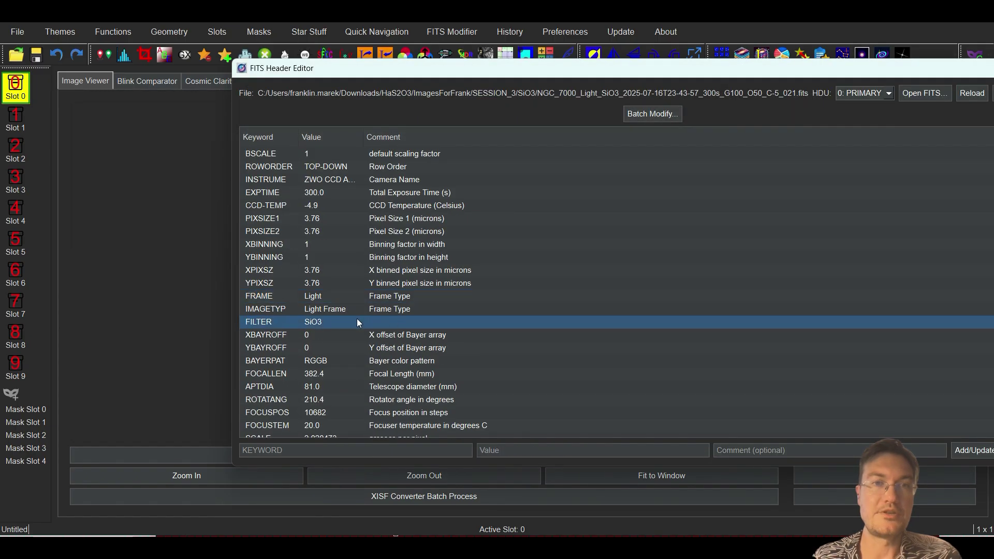
# Start a Batch Modify on the FILTER keyword targeting all 28 SiO3 light frames
pyautogui.click(321, 321)
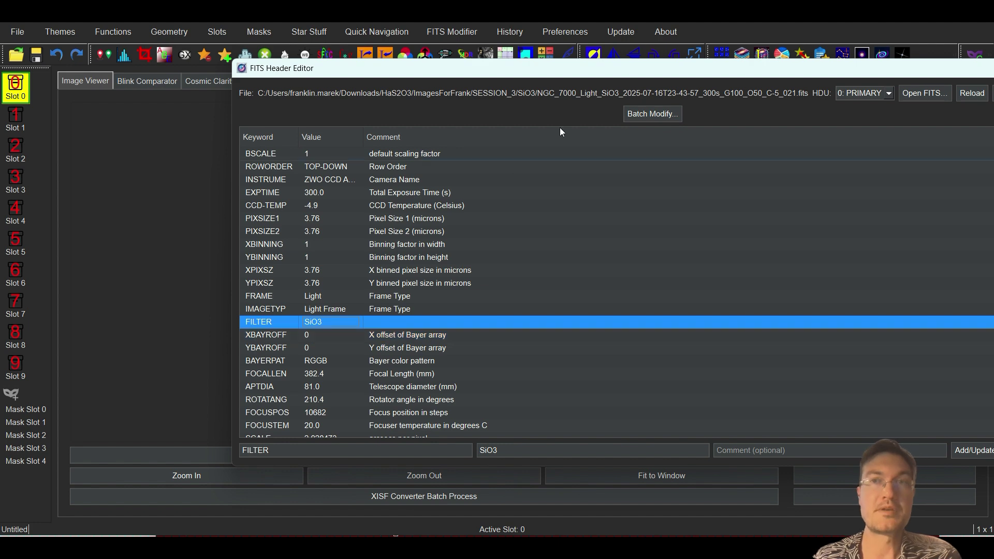
pyautogui.click(642, 111)
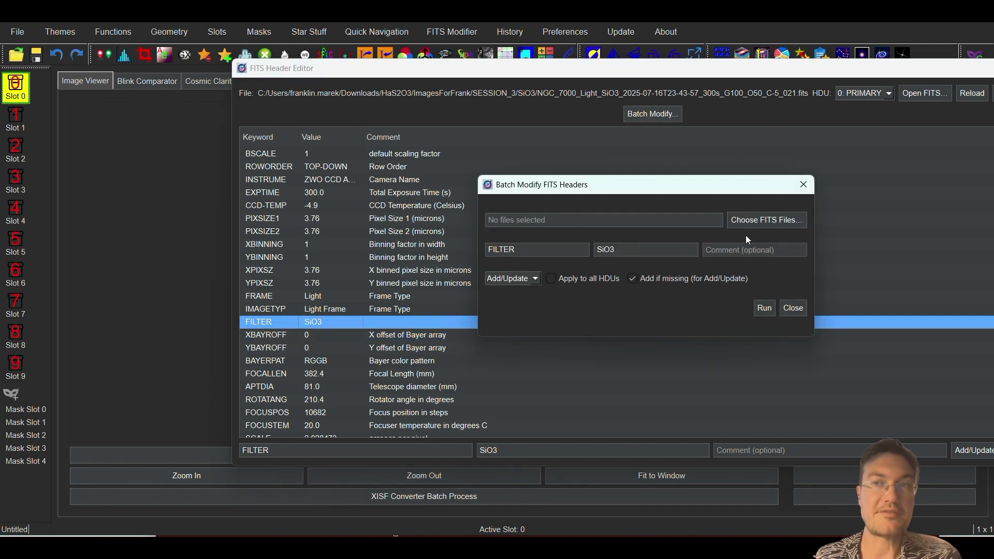
pyautogui.click(774, 220)
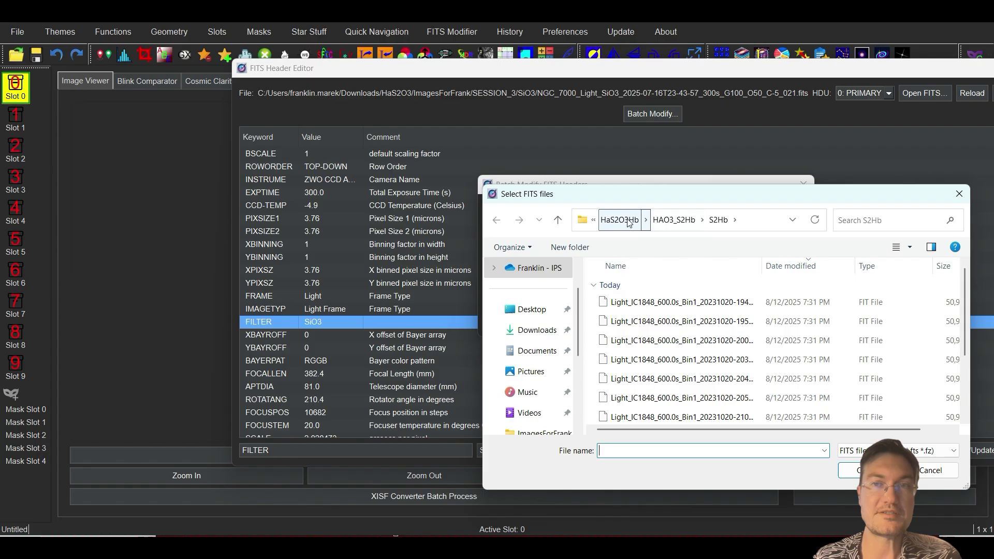
pyautogui.hotkey('ctrl', 'a')
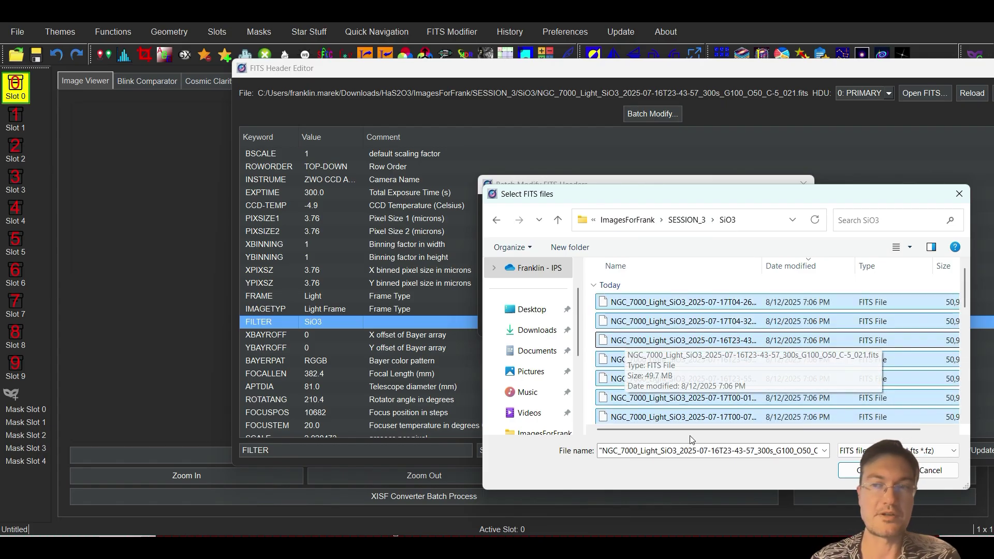
pyautogui.press('Return')
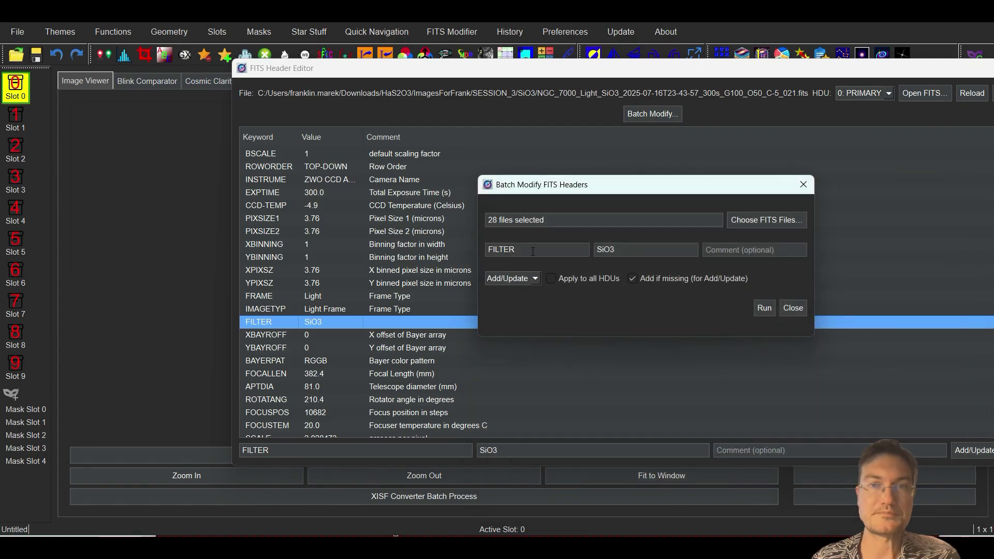
# Set the FILTER value to S2O3, run it on the 28 files, and close the dialog
pyautogui.click(605, 249)
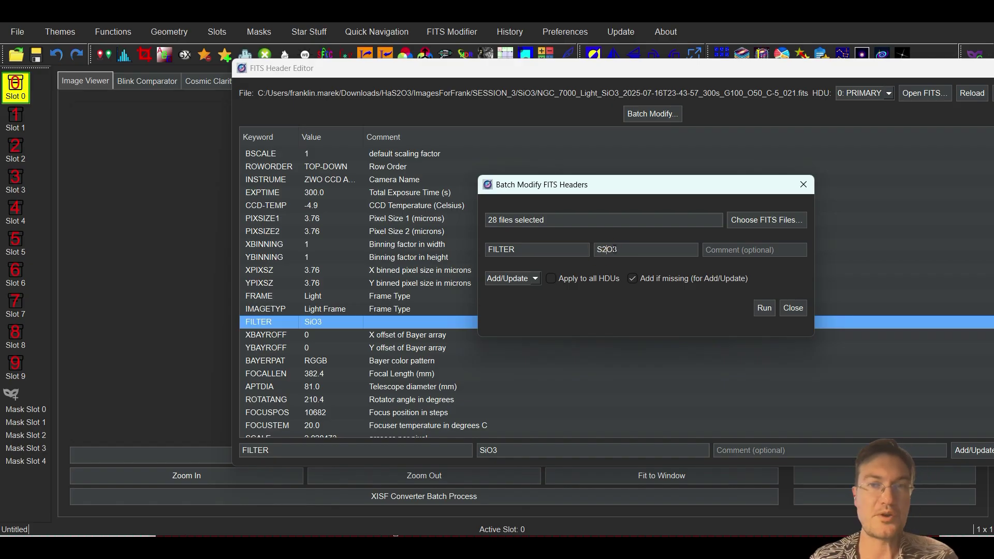
pyautogui.click(760, 309)
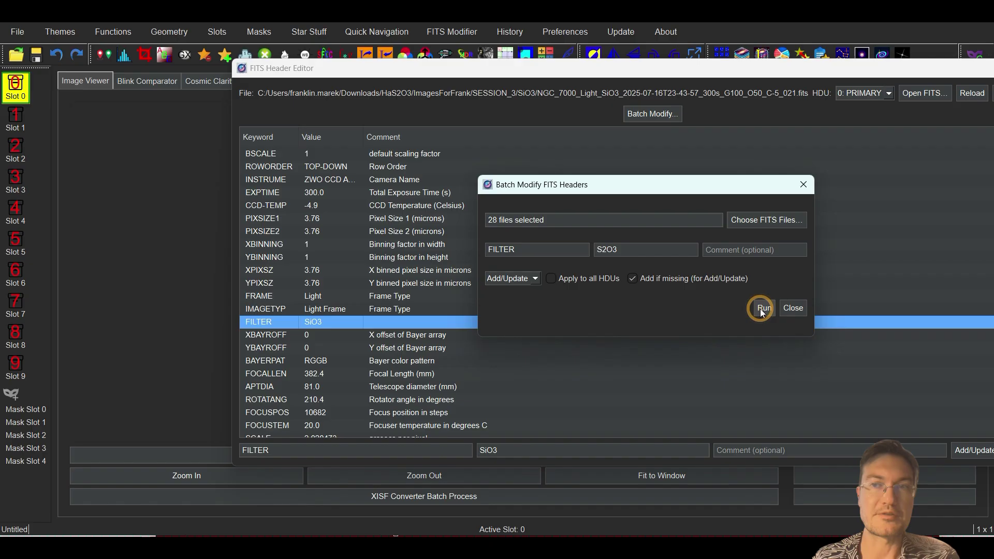
pyautogui.click(695, 275)
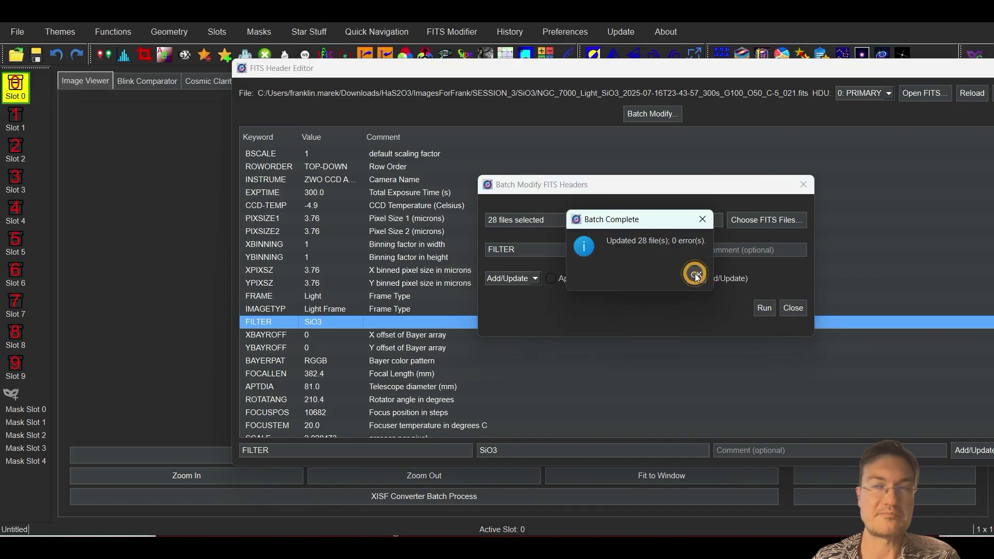
pyautogui.click(802, 185)
# Reload the NGC 7000 frame's header and check that FILTER reads S2O3
pyautogui.moveTo(791, 73); pyautogui.dragTo(653, 64)
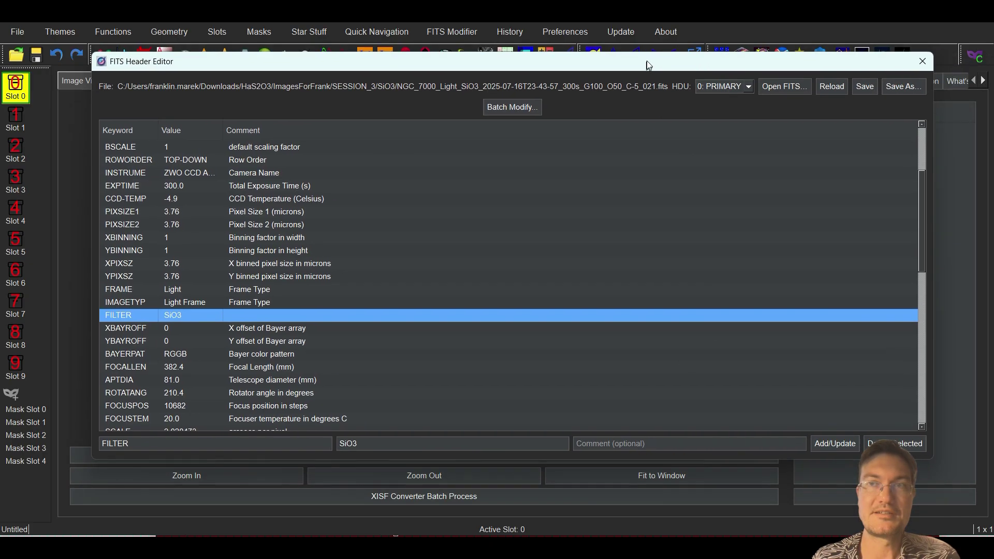
pyautogui.click(834, 84)
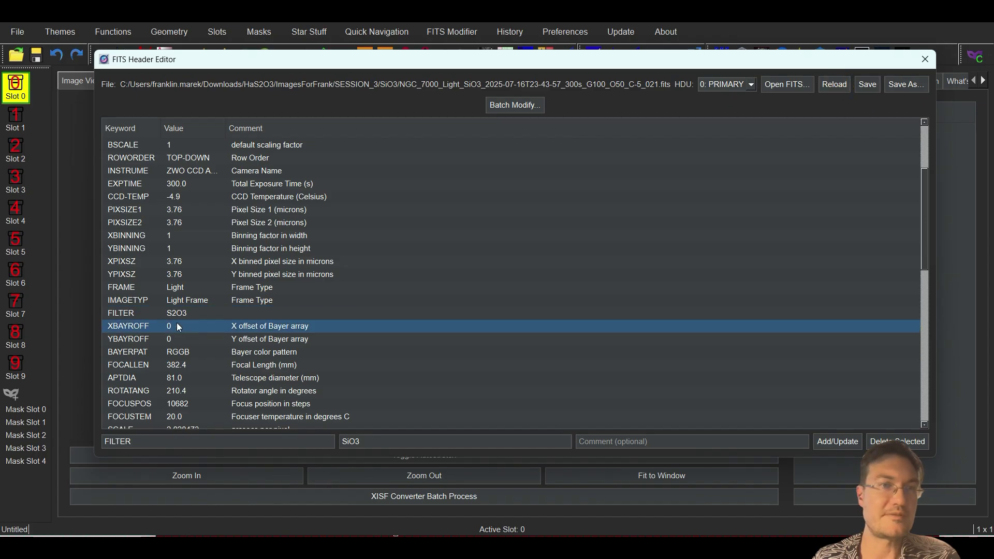
pyautogui.click(248, 316)
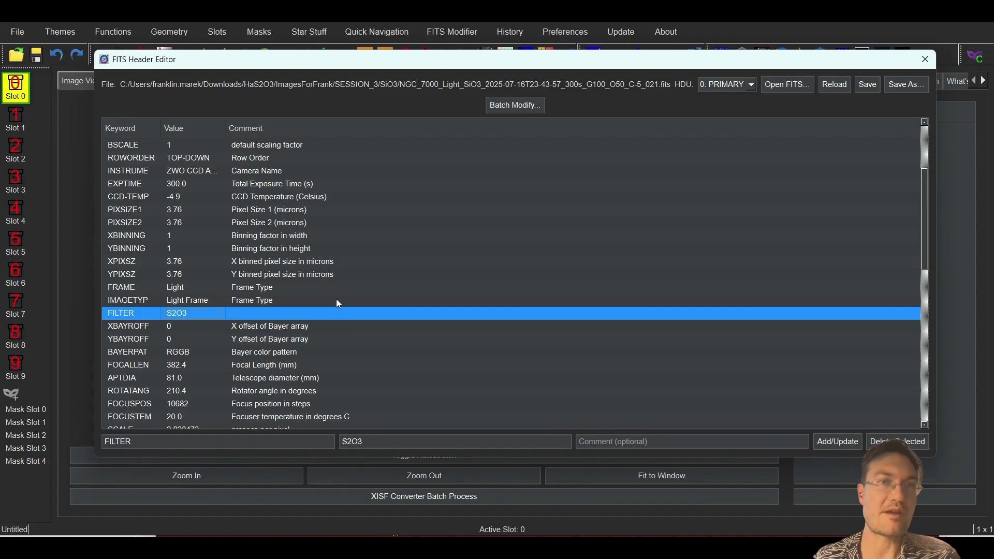
# Inspect the FOCALLEN, XPIXSZ, PIXSIZE2 and YBAYROFF rows, then load OBJCTDEC and select its keyword text
pyautogui.click(325, 364)
pyautogui.click(275, 263)
pyautogui.click(287, 223)
pyautogui.click(270, 339)
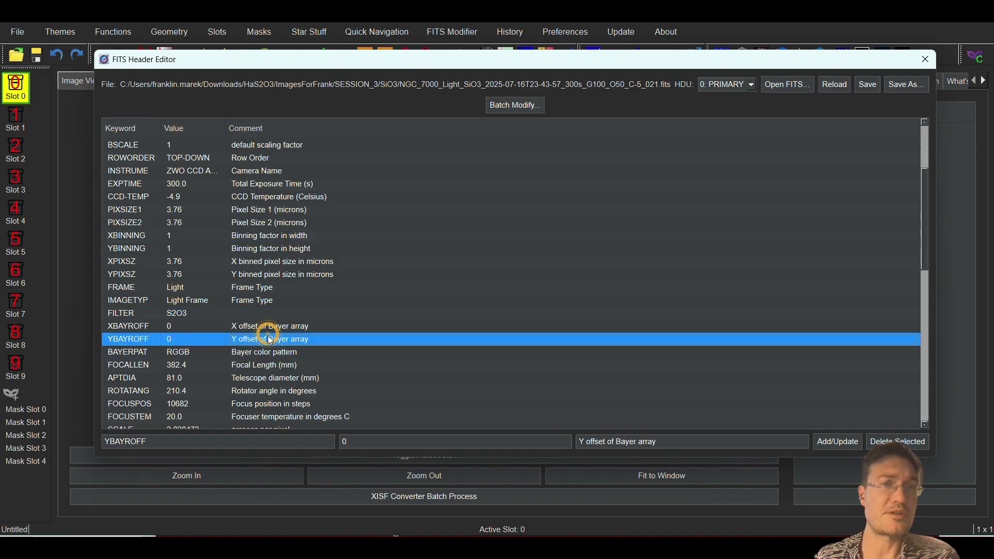
pyautogui.scroll(-4, 184, 396)
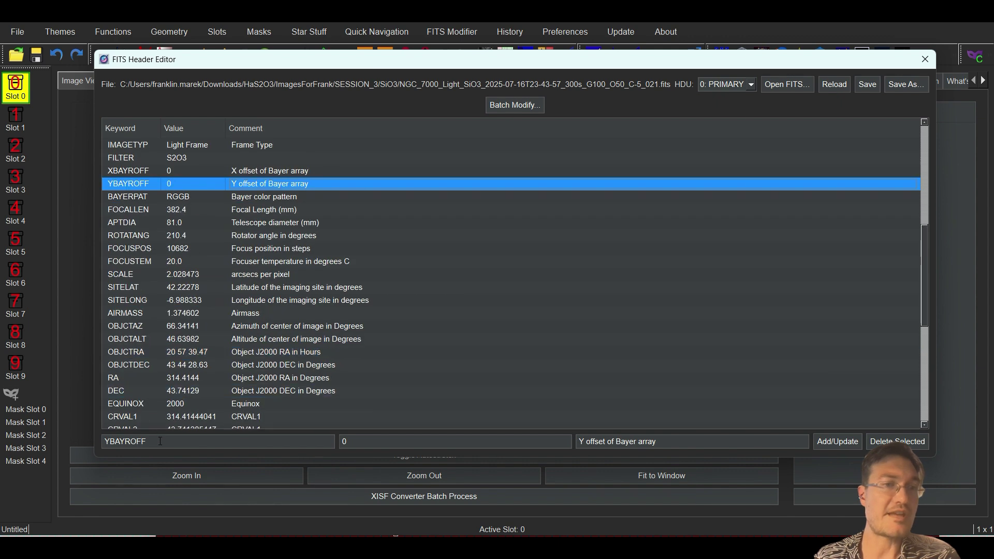
pyautogui.click(194, 364)
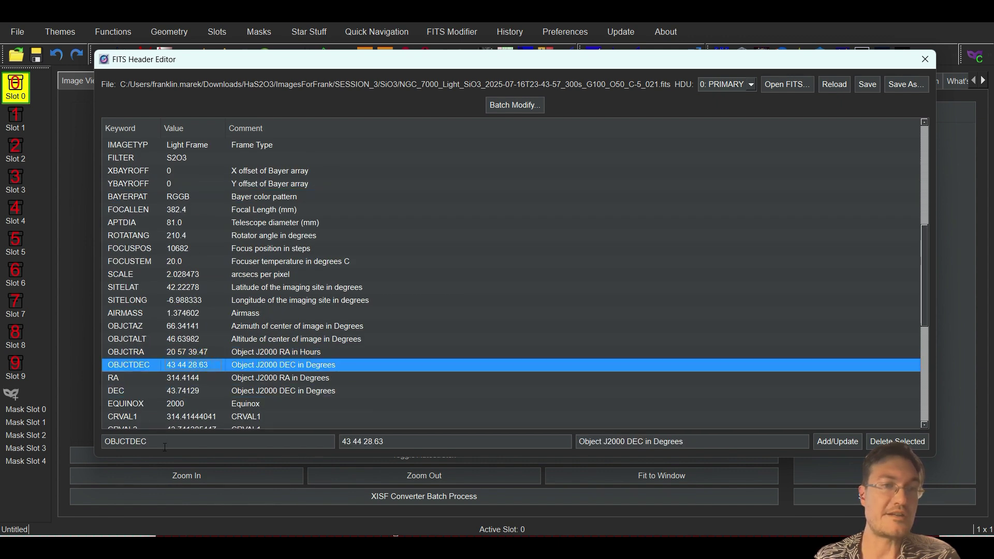
pyautogui.doubleClick(165, 447)
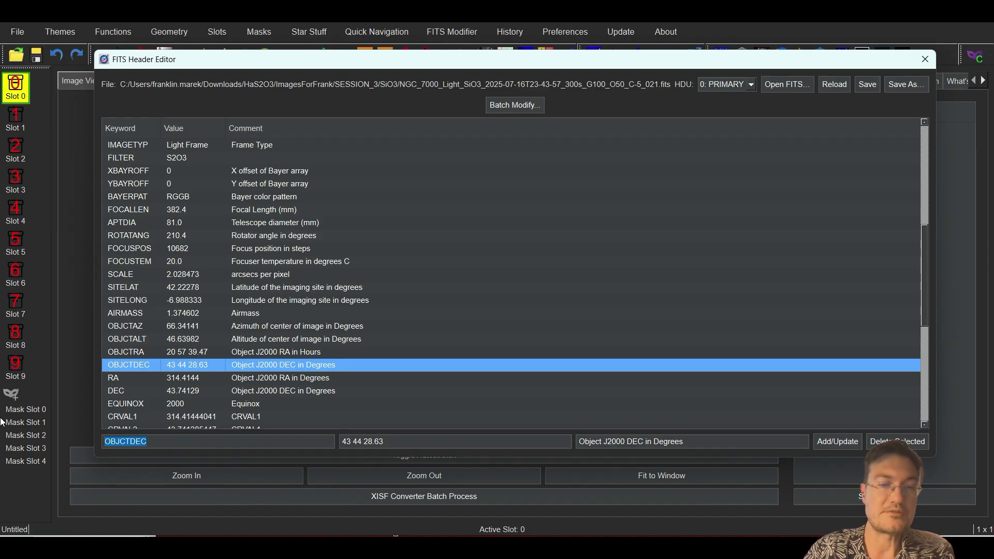
# Enter keyword TEST with value TEST, clear the comment, and Add/Update it into the header
pyautogui.write('TEST')
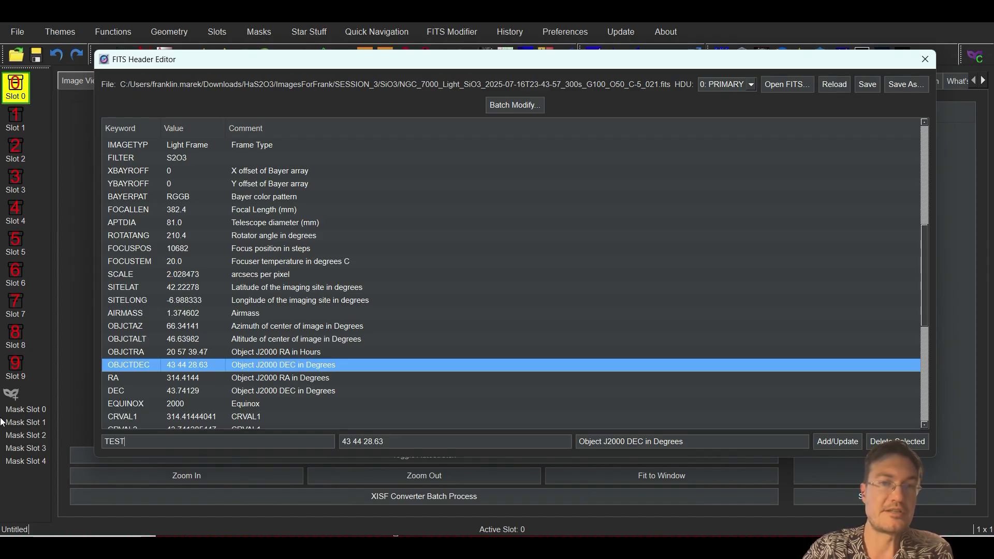
pyautogui.press('Tab')
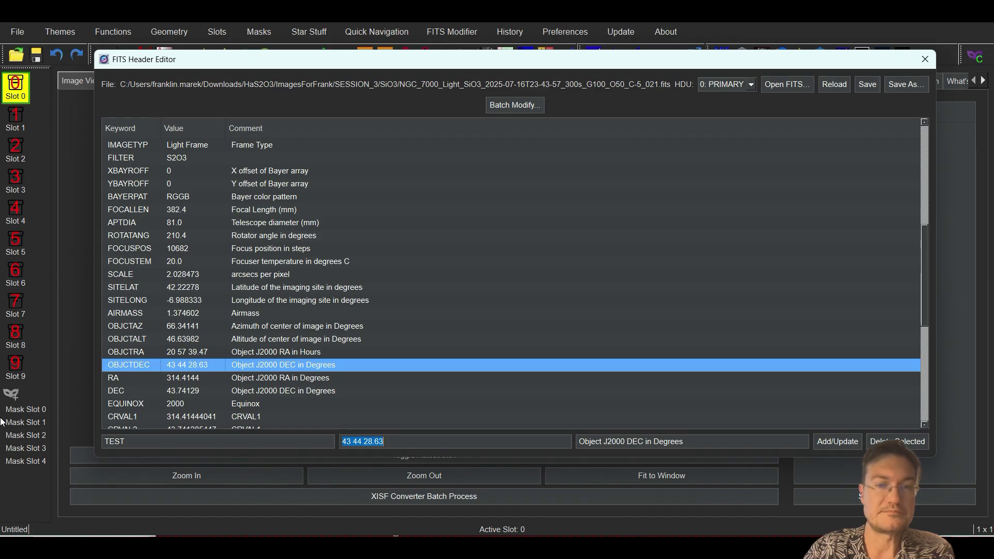
pyautogui.write('TEST')
pyautogui.press('Tab')
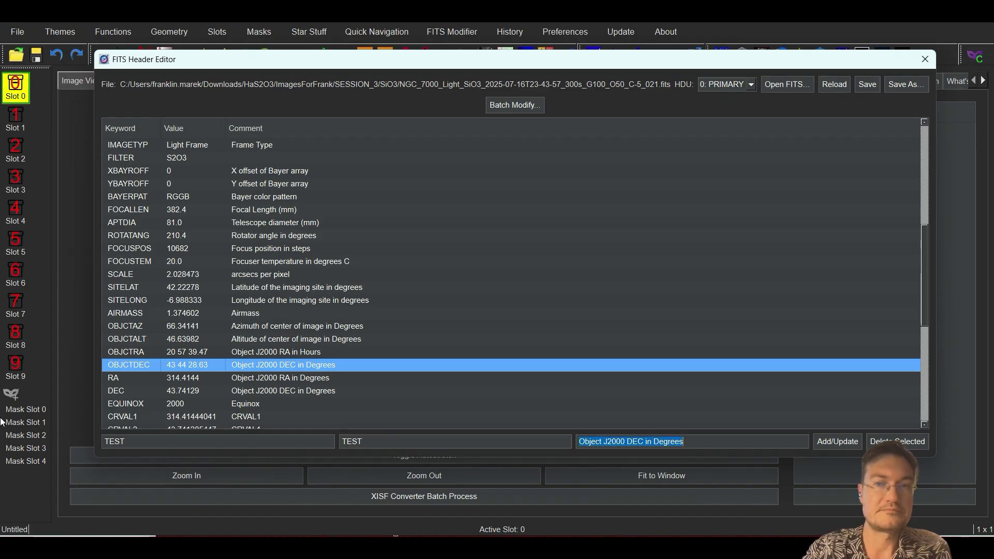
pyautogui.press('BackSpace')
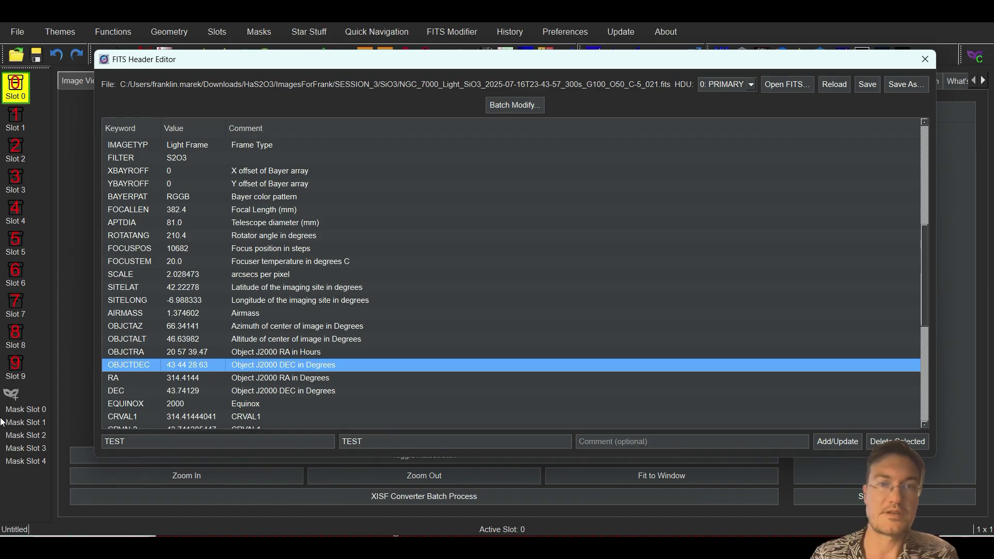
pyautogui.click(839, 440)
pyautogui.scroll(-3, 558, 304)
pyautogui.scroll(-4, 558, 305)
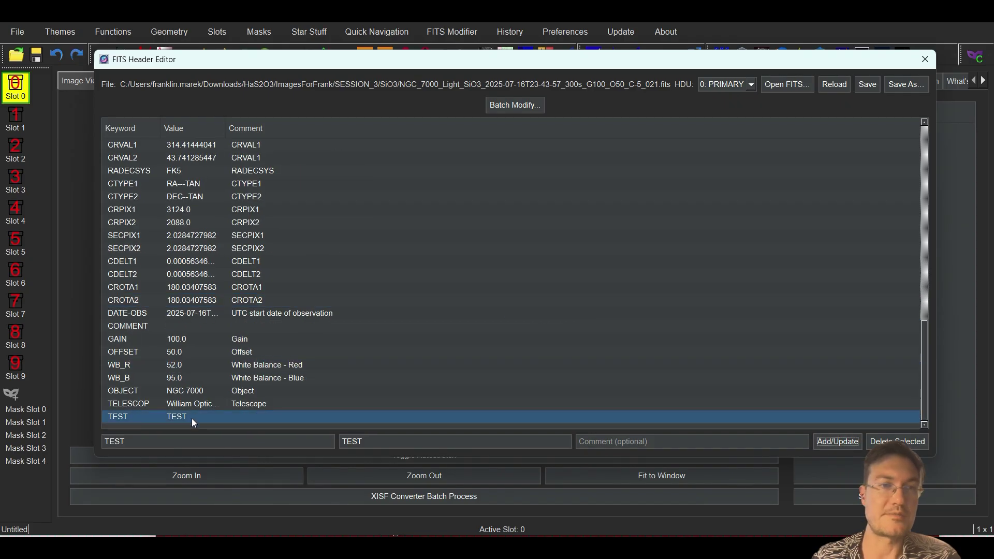
# Save the NGC 7000 header with the TEST keyword, then reload it and confirm TEST/TEST remains
pyautogui.click(868, 85)
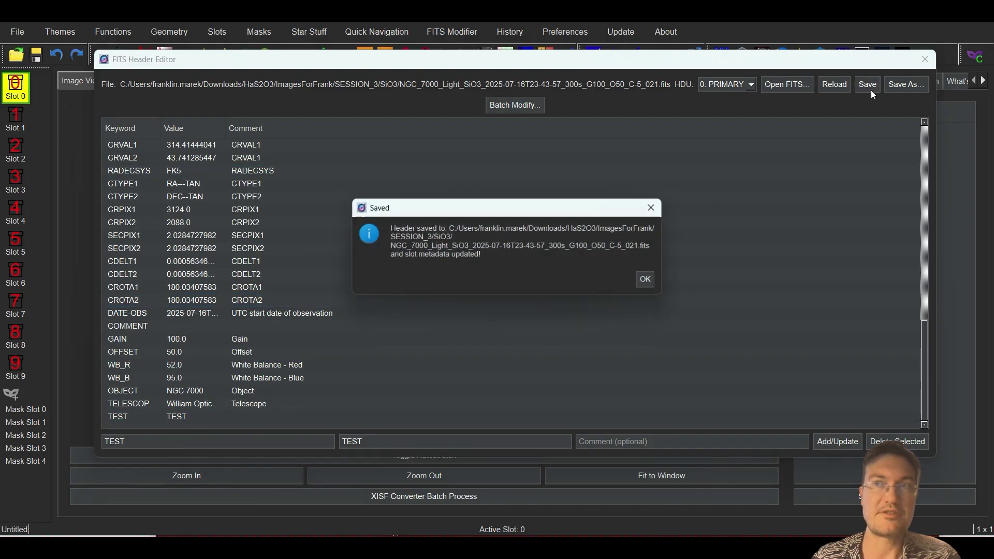
pyautogui.click(653, 281)
pyautogui.click(831, 87)
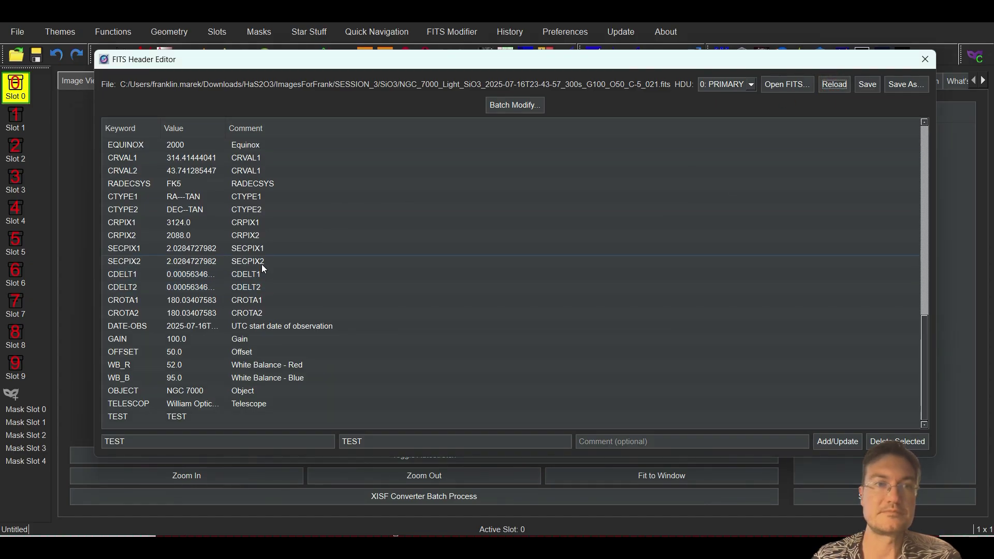
pyautogui.click(122, 420)
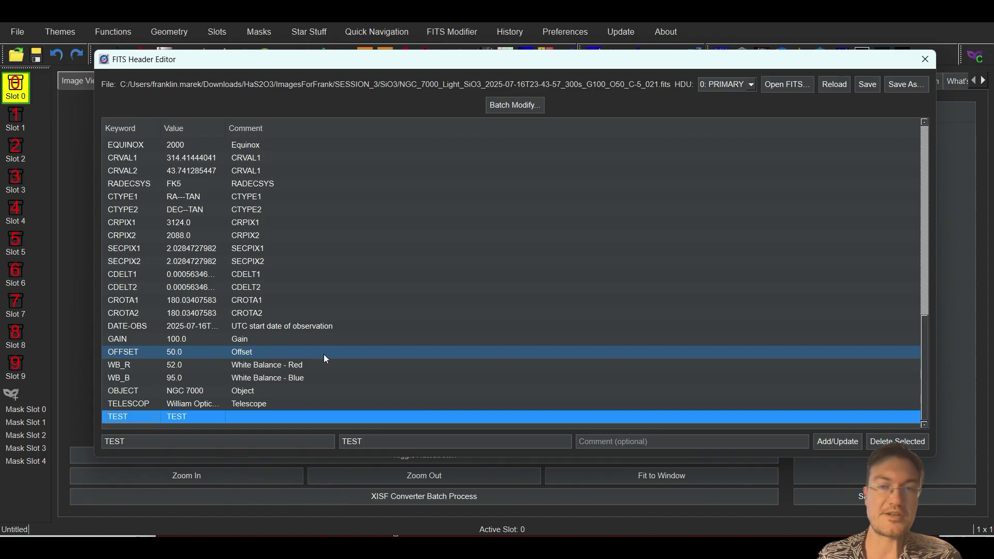